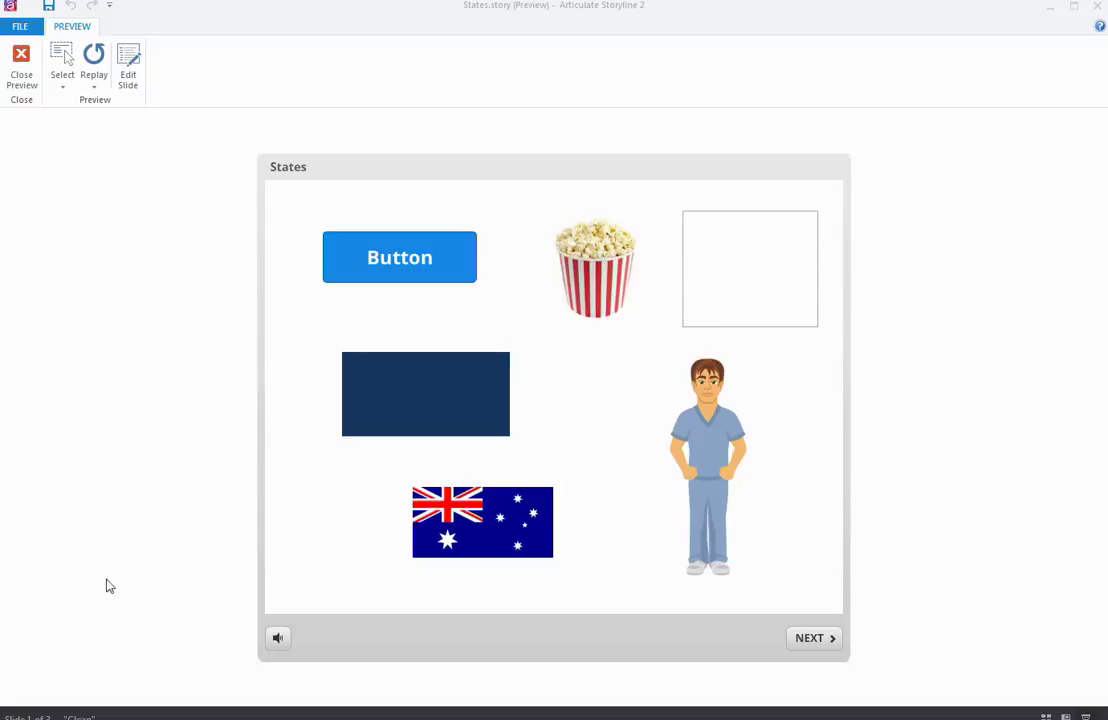
# Test the button, rectangle and flag states in the preview, drop the popcorn onto the square, and close the preview
pyautogui.click(342, 268)
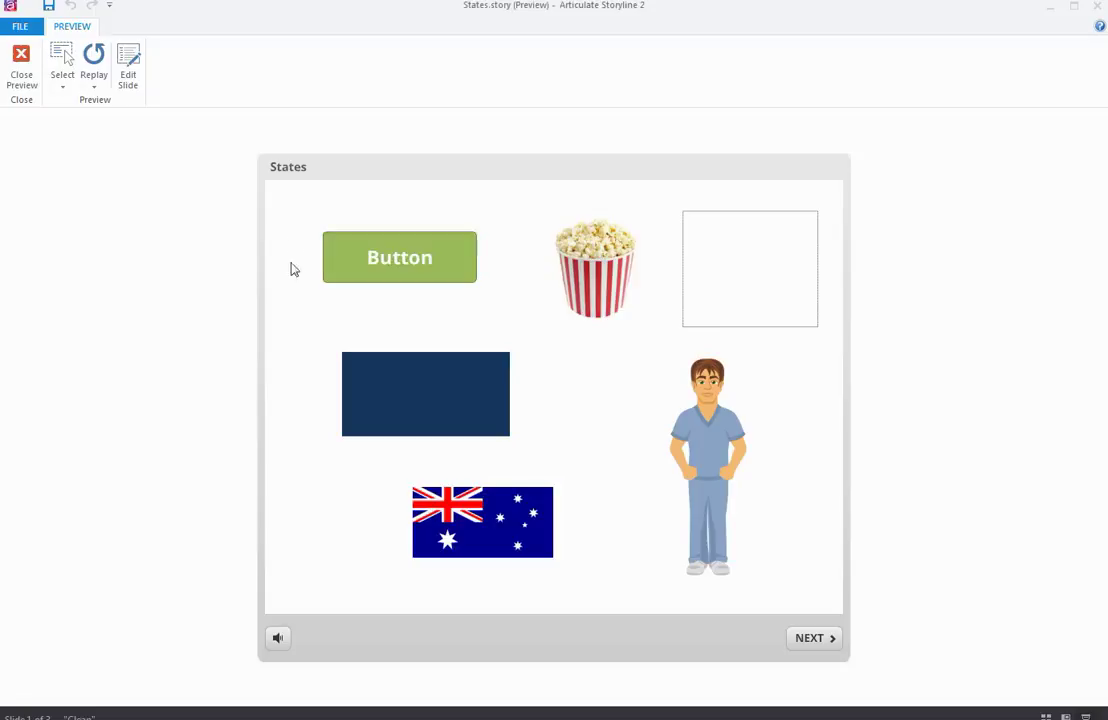
pyautogui.click(372, 376)
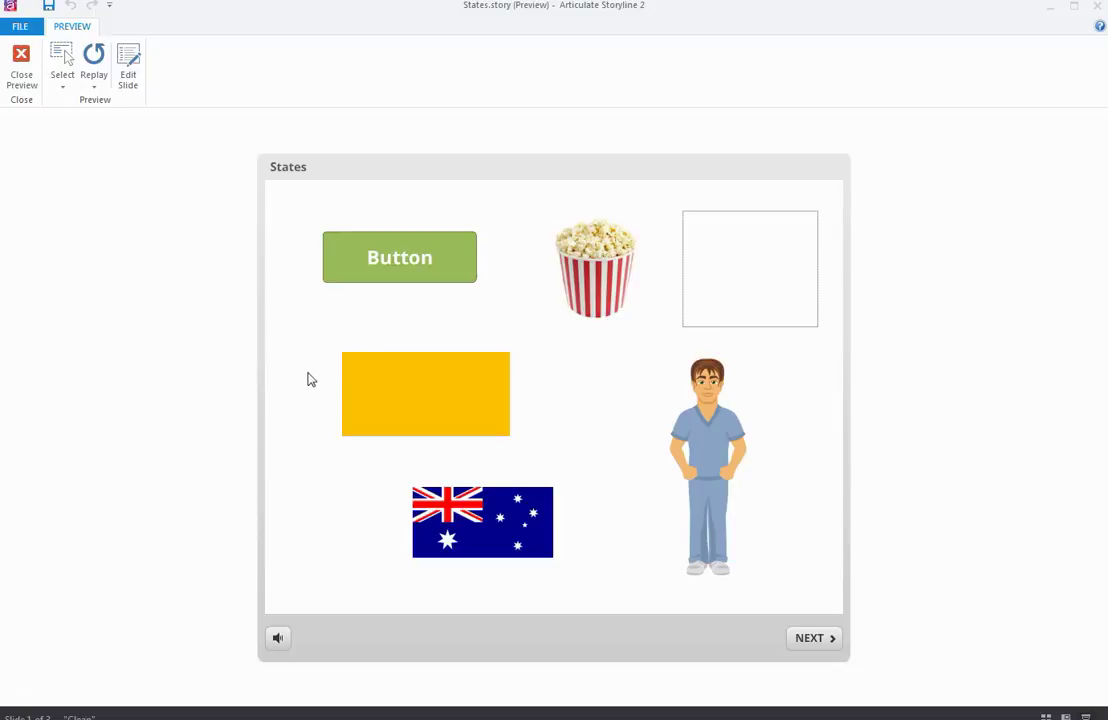
pyautogui.click(446, 521)
pyautogui.moveTo(690, 505)
pyautogui.moveTo(586, 287); pyautogui.dragTo(741, 282)
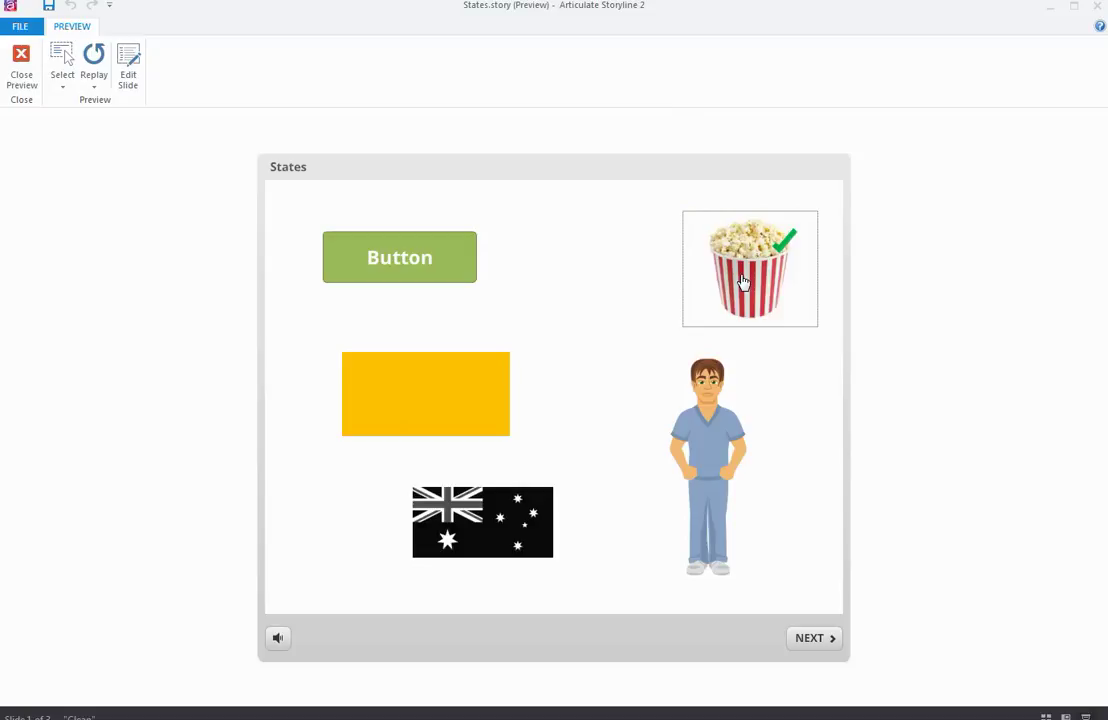
pyautogui.click(24, 66)
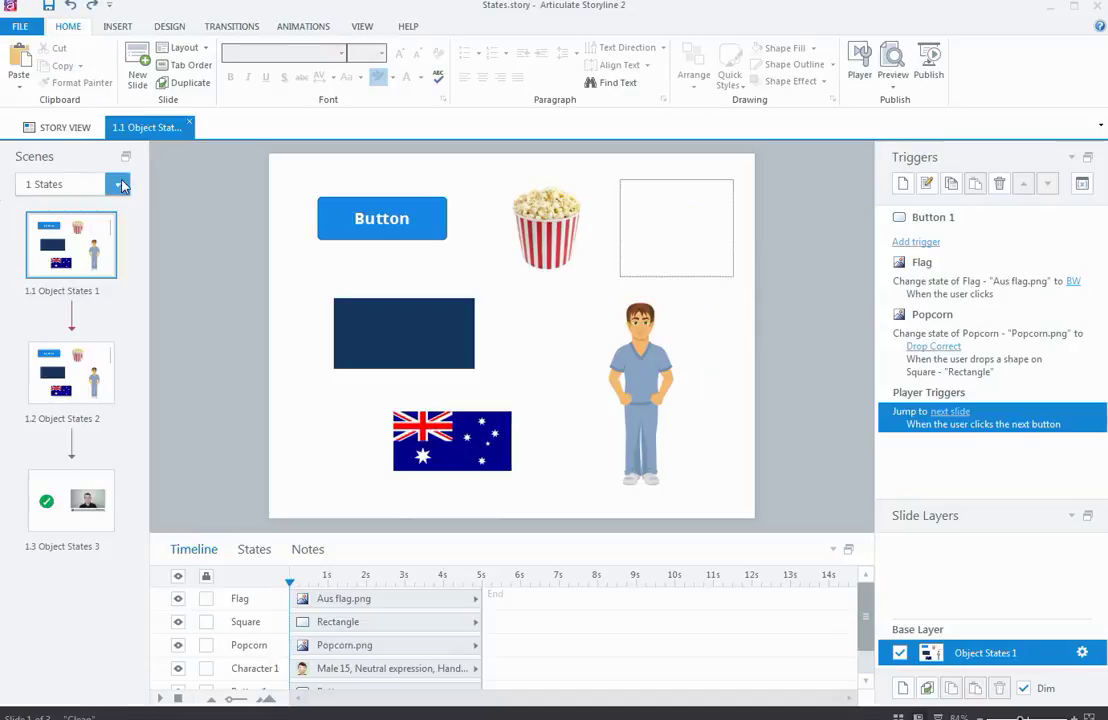
# On slide 1.2 Object States 2, apply the orange button style to the button's Visited state
pyautogui.click(89, 384)
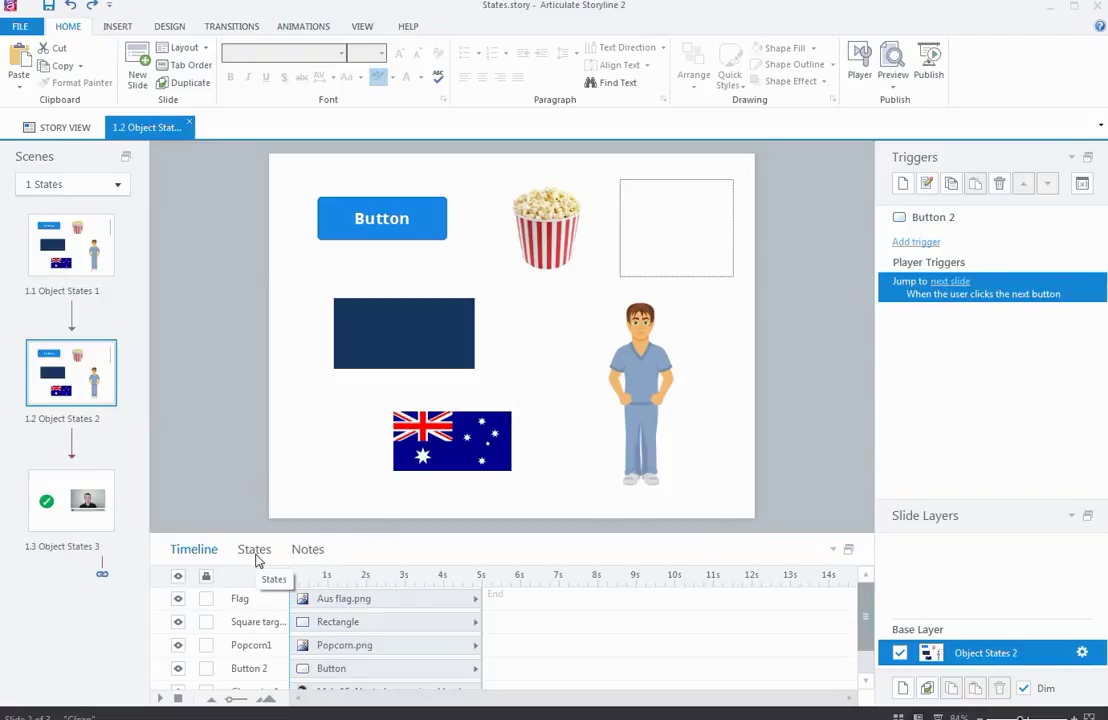
pyautogui.click(360, 244)
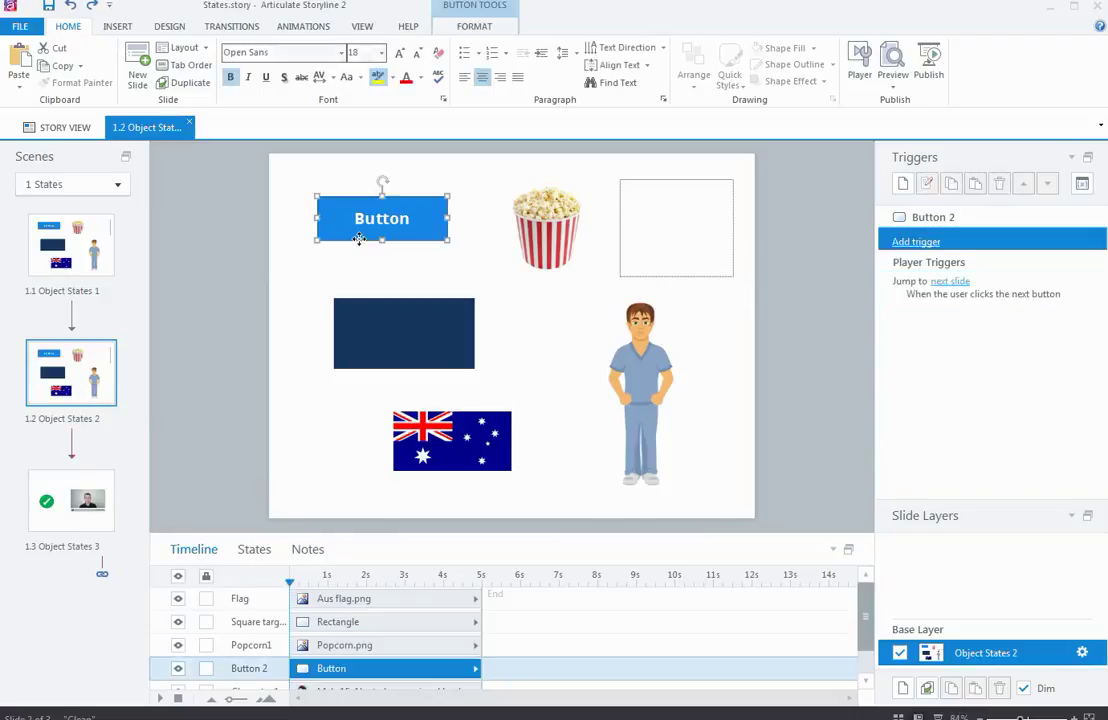
pyautogui.click(256, 551)
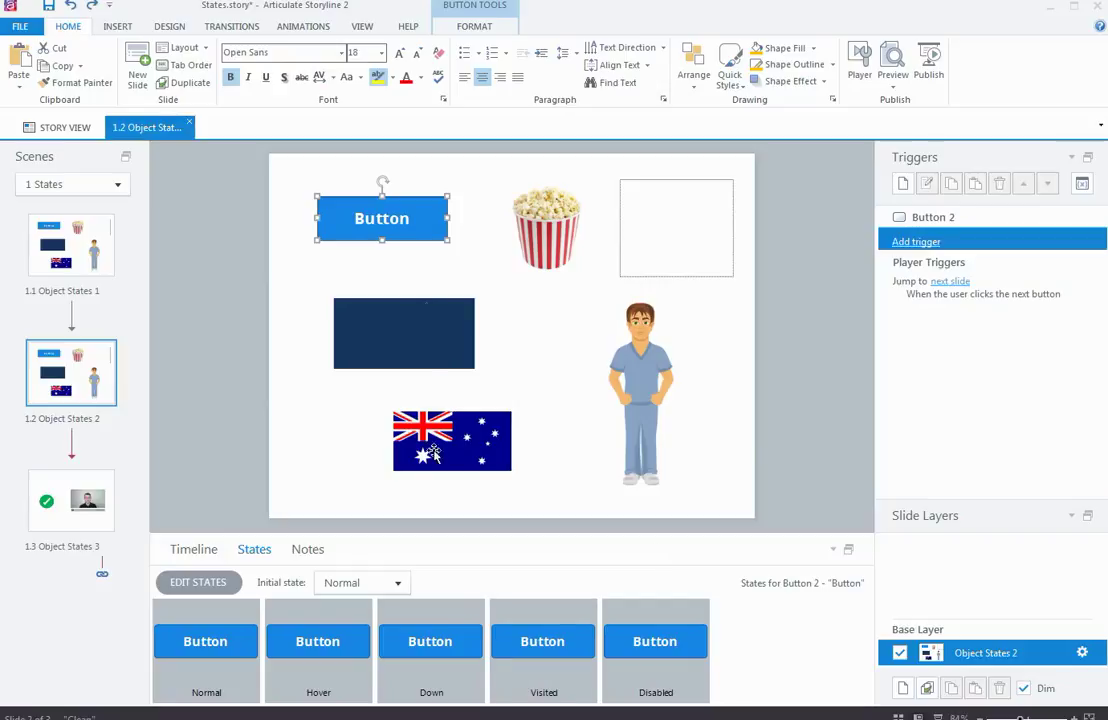
pyautogui.click(205, 588)
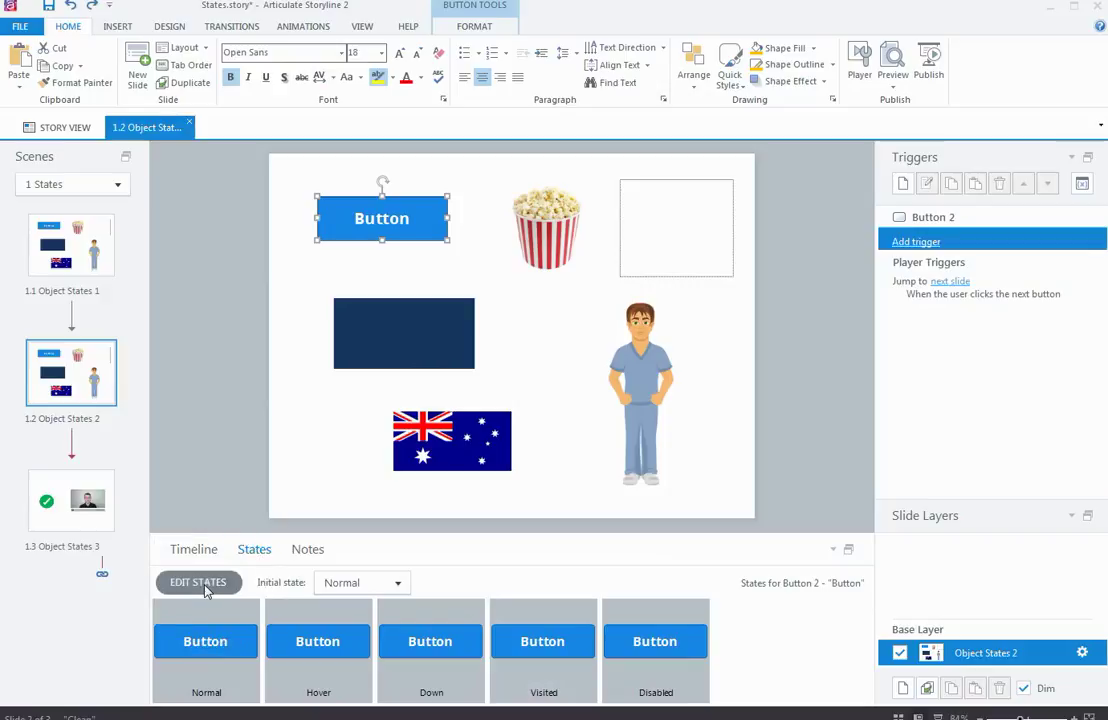
pyautogui.click(528, 676)
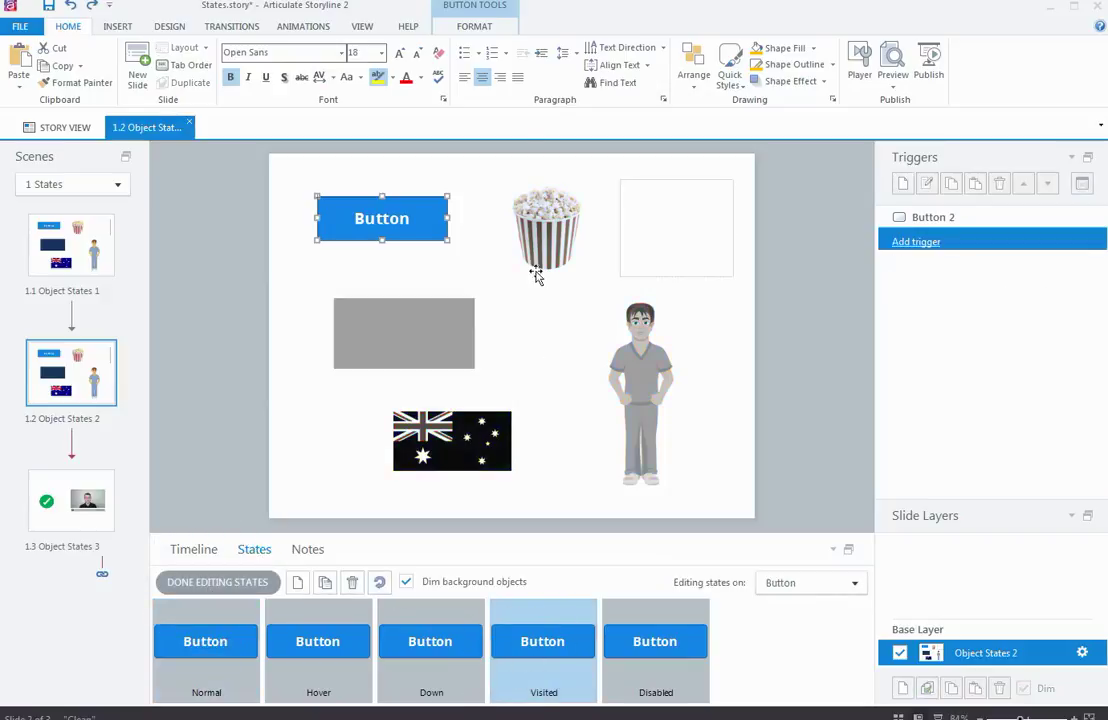
pyautogui.click(458, 26)
pyautogui.click(616, 64)
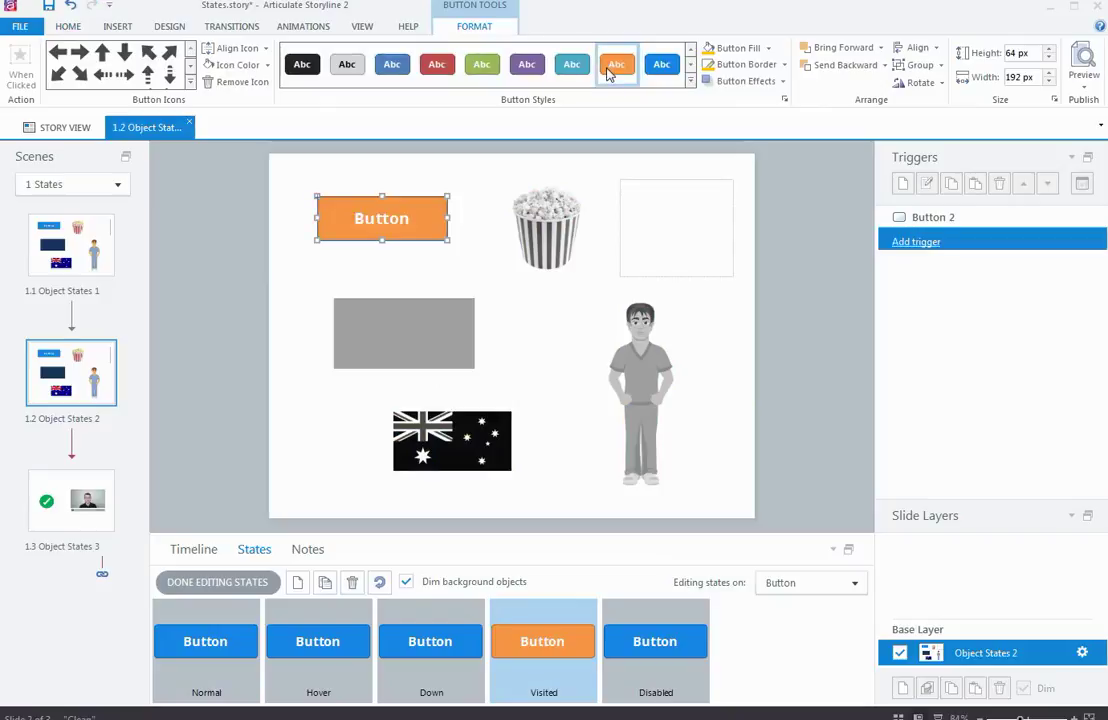
# Style the button's Disabled state light grey and its Hover state purple, and finish editing its states
pyautogui.click(645, 612)
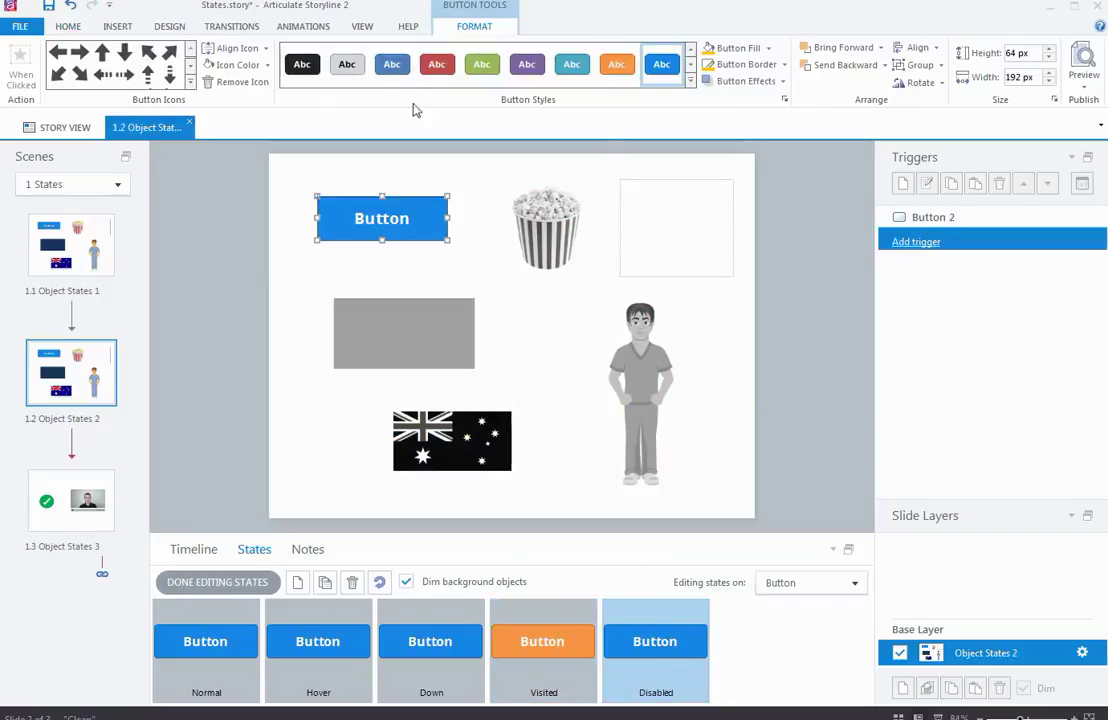
pyautogui.click(349, 68)
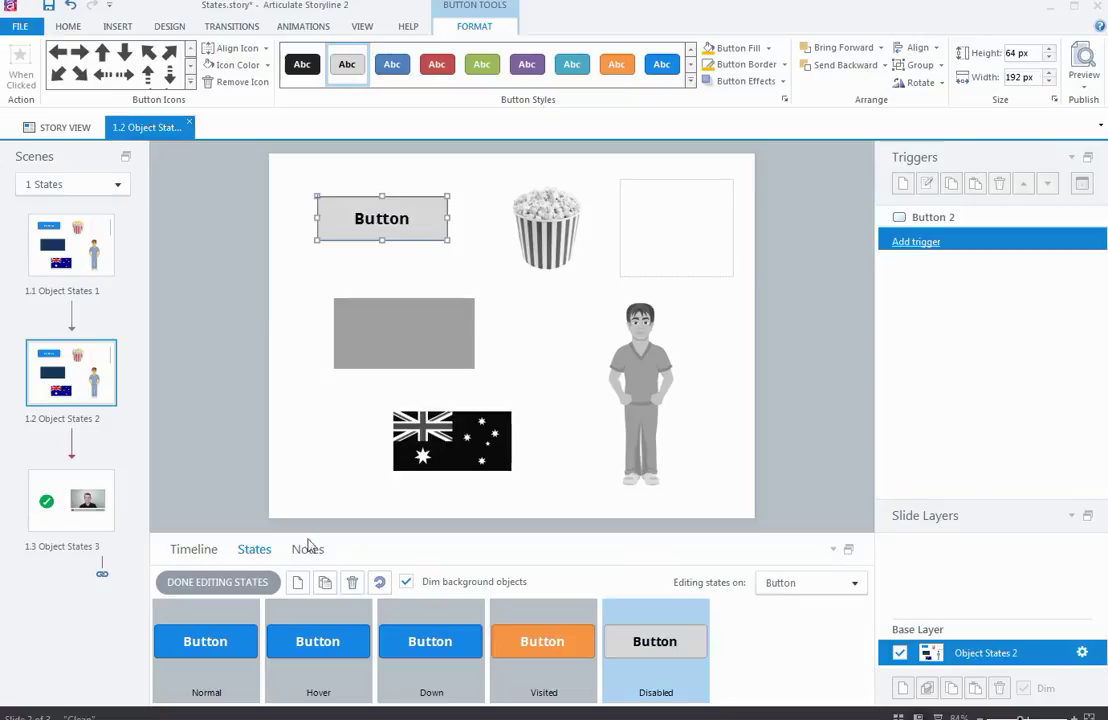
pyautogui.click(317, 610)
pyautogui.click(527, 66)
pyautogui.click(215, 583)
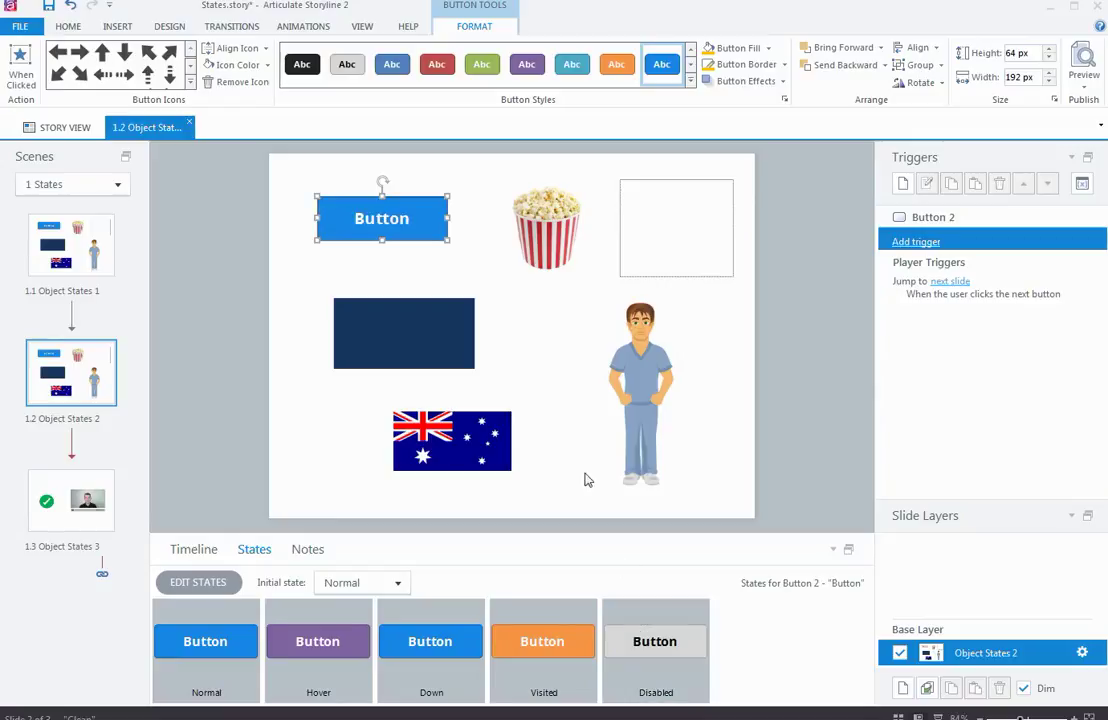
# Add a Visited state to the dark blue rectangle, fill it with golden yellow, and finish editing its states
pyautogui.click(466, 340)
pyautogui.click(466, 340)
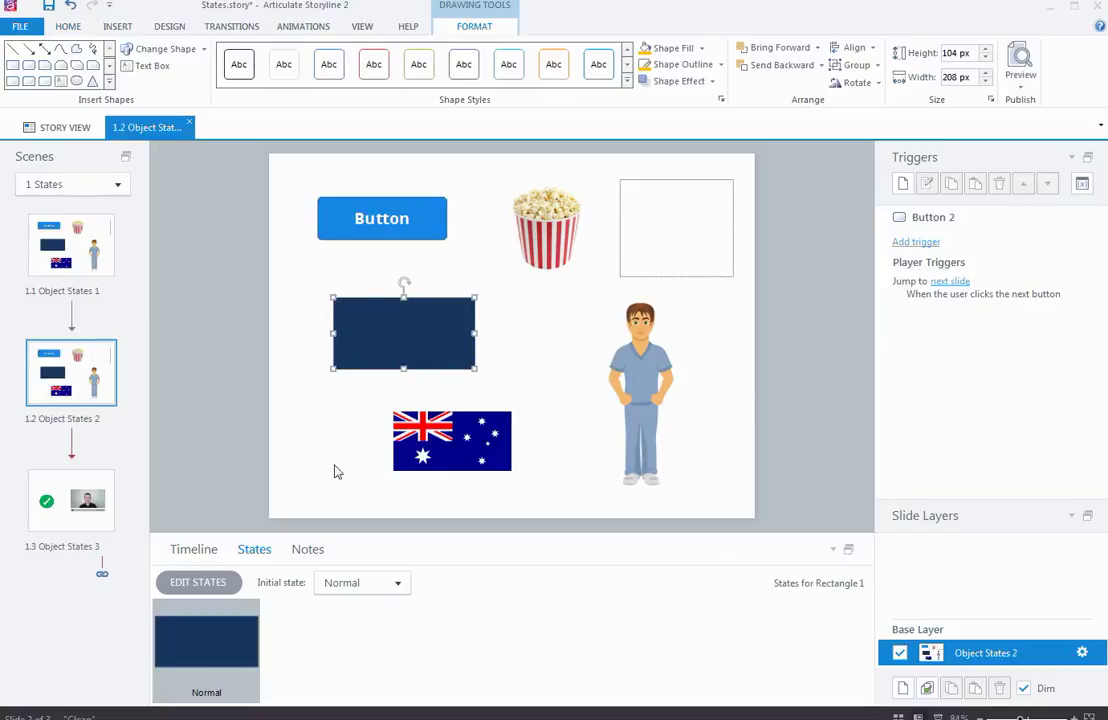
pyautogui.click(226, 646)
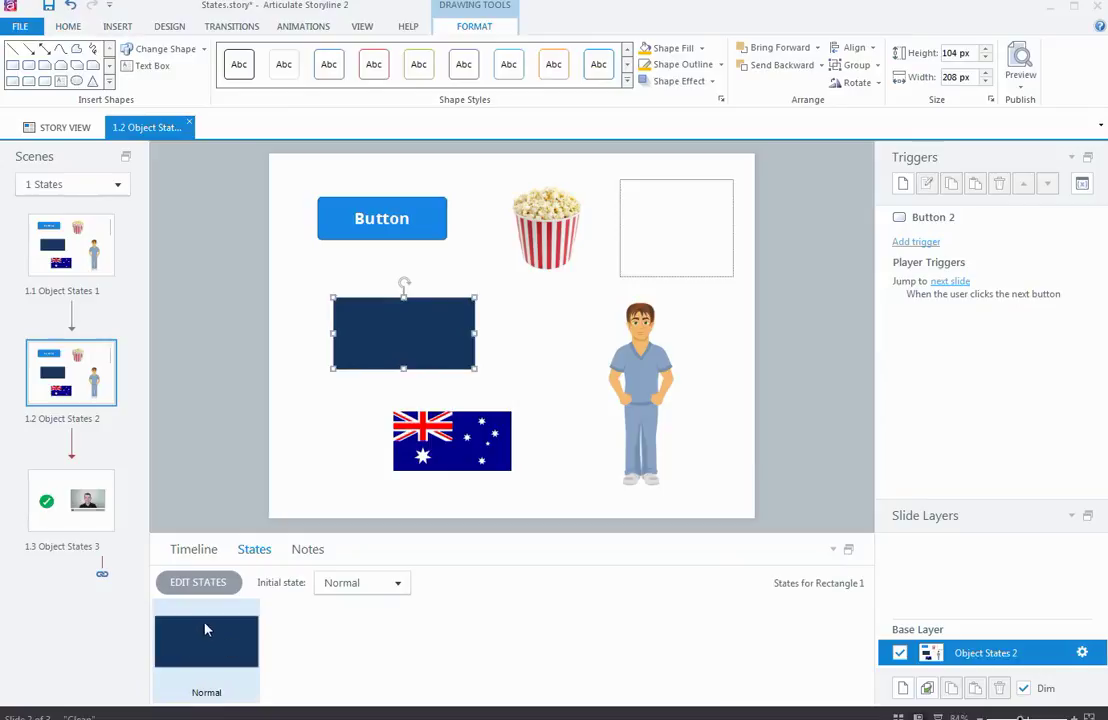
pyautogui.click(213, 589)
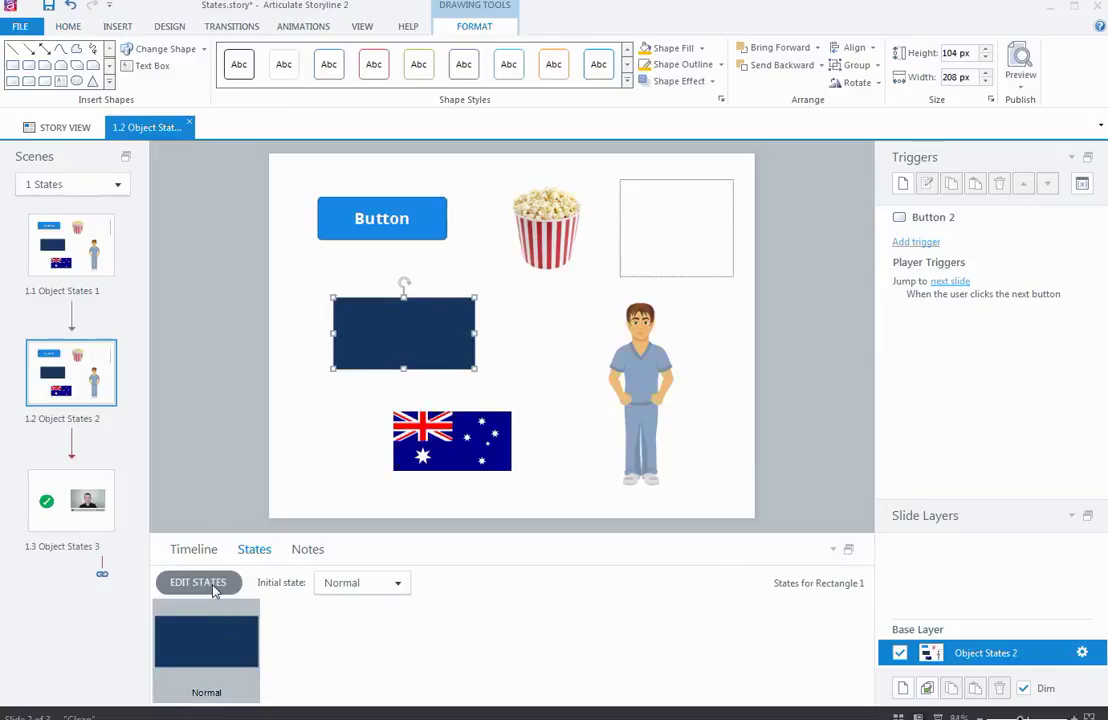
pyautogui.click(297, 585)
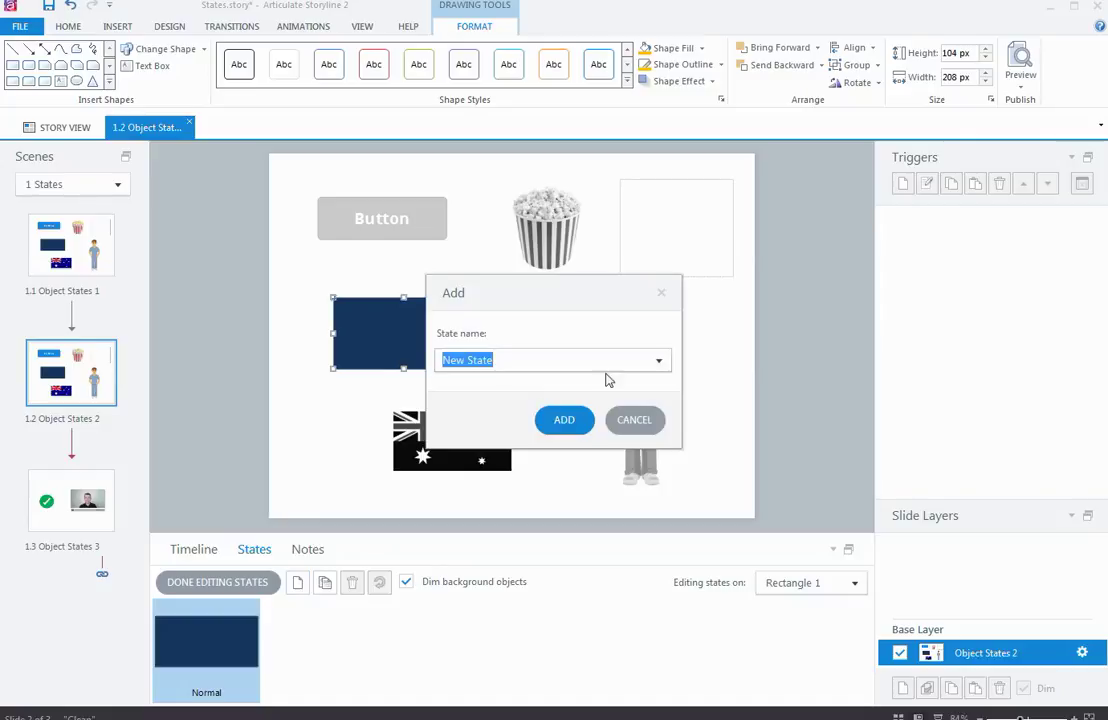
pyautogui.click(659, 362)
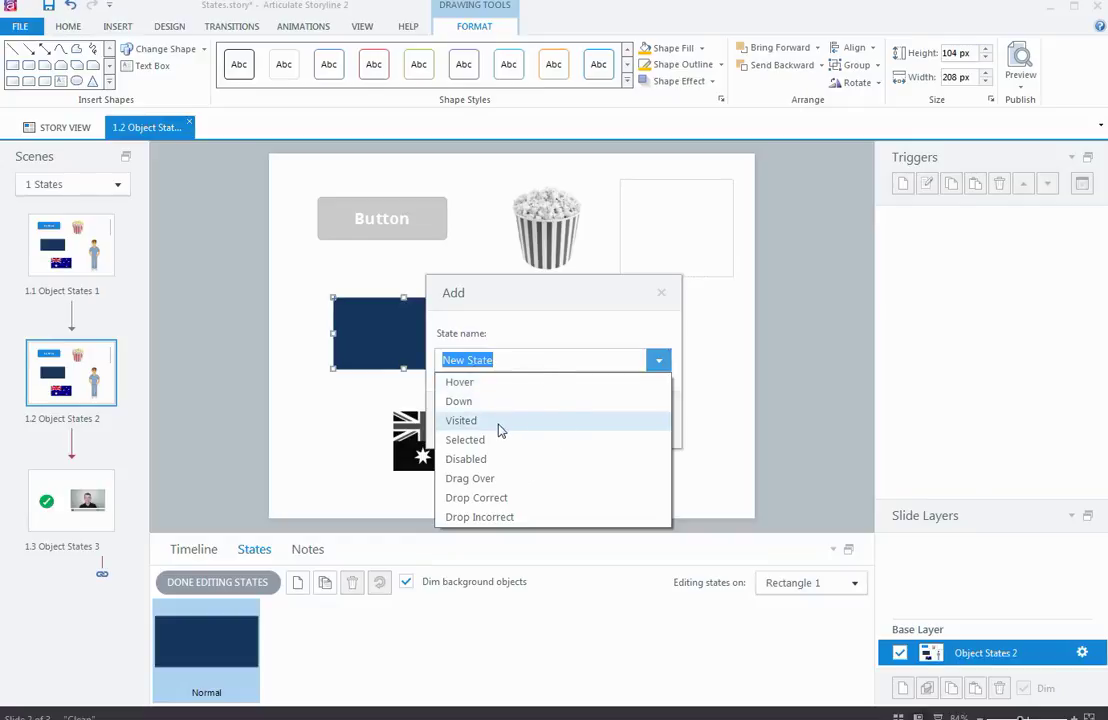
pyautogui.click(462, 421)
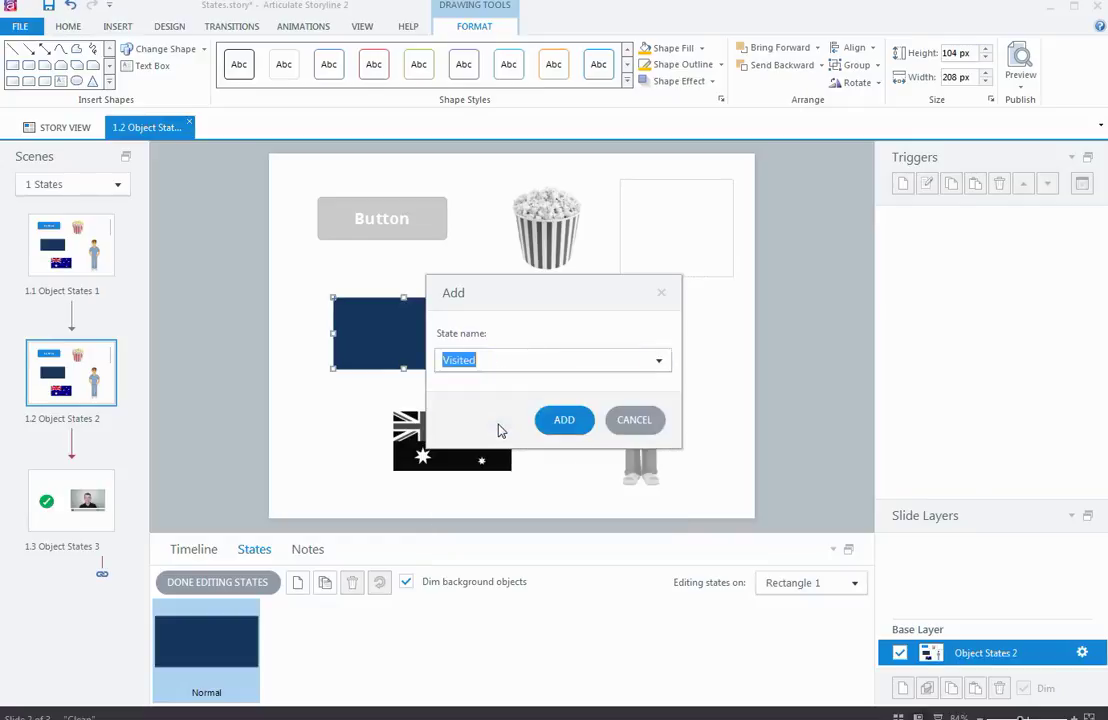
pyautogui.click(567, 421)
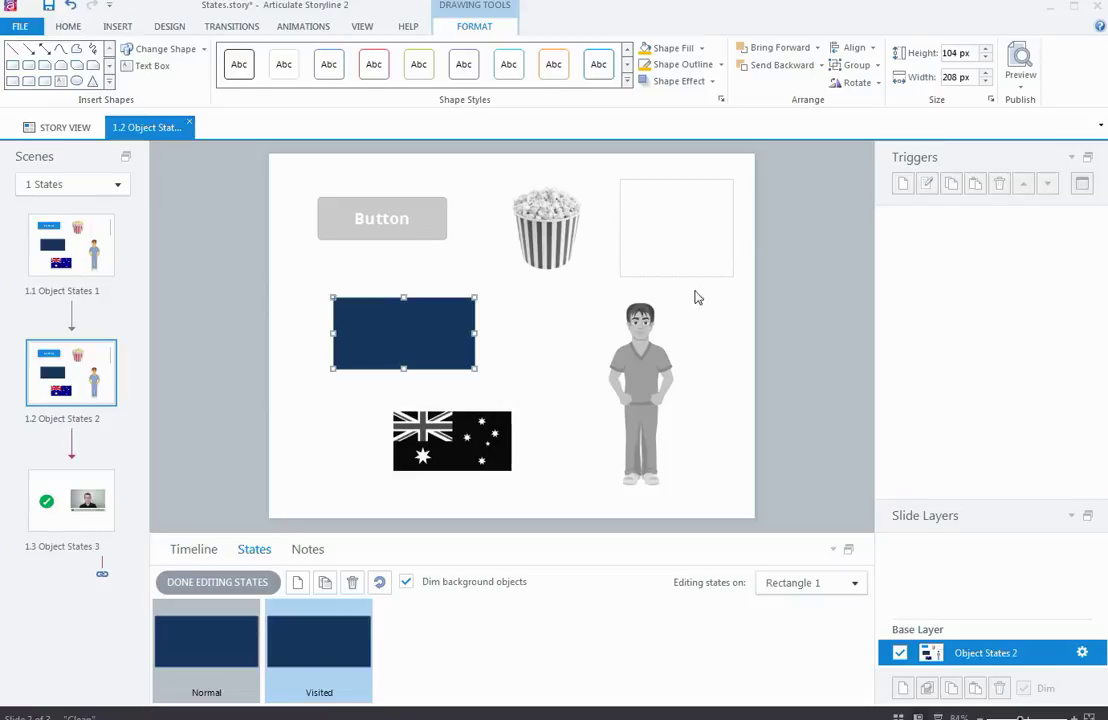
pyautogui.click(646, 50)
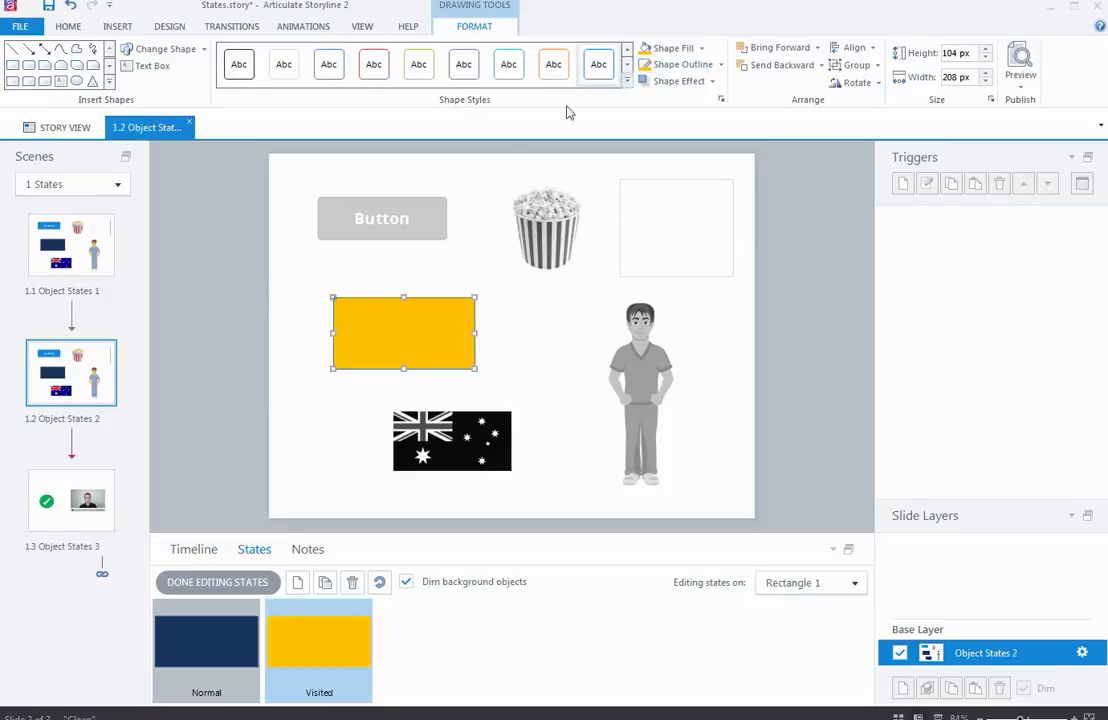
pyautogui.click(218, 583)
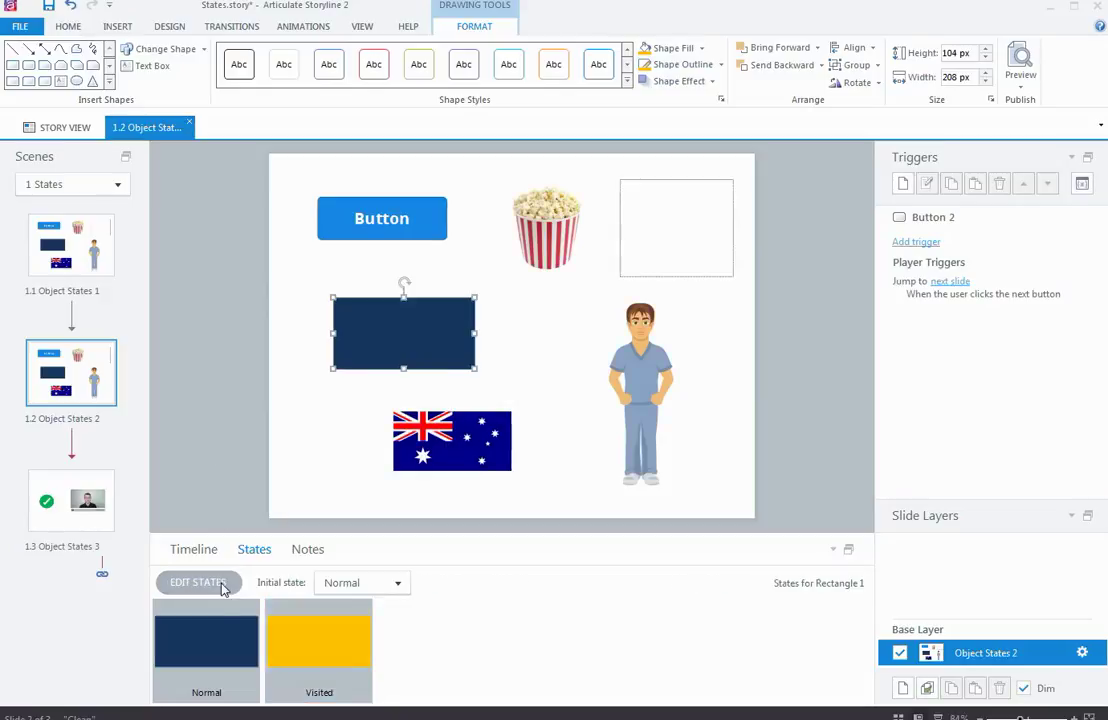
# Preview the slide to test the rectangle's Visited state, and close the preview
pyautogui.click(1021, 82)
pyautogui.click(1048, 103)
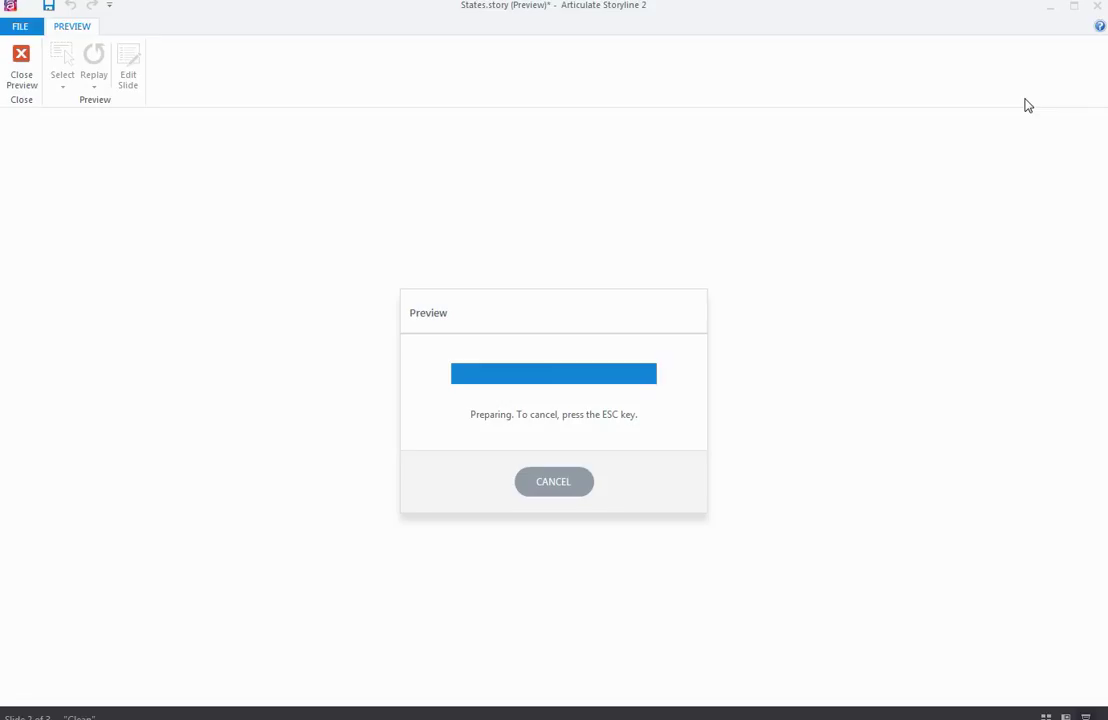
pyautogui.click(425, 377)
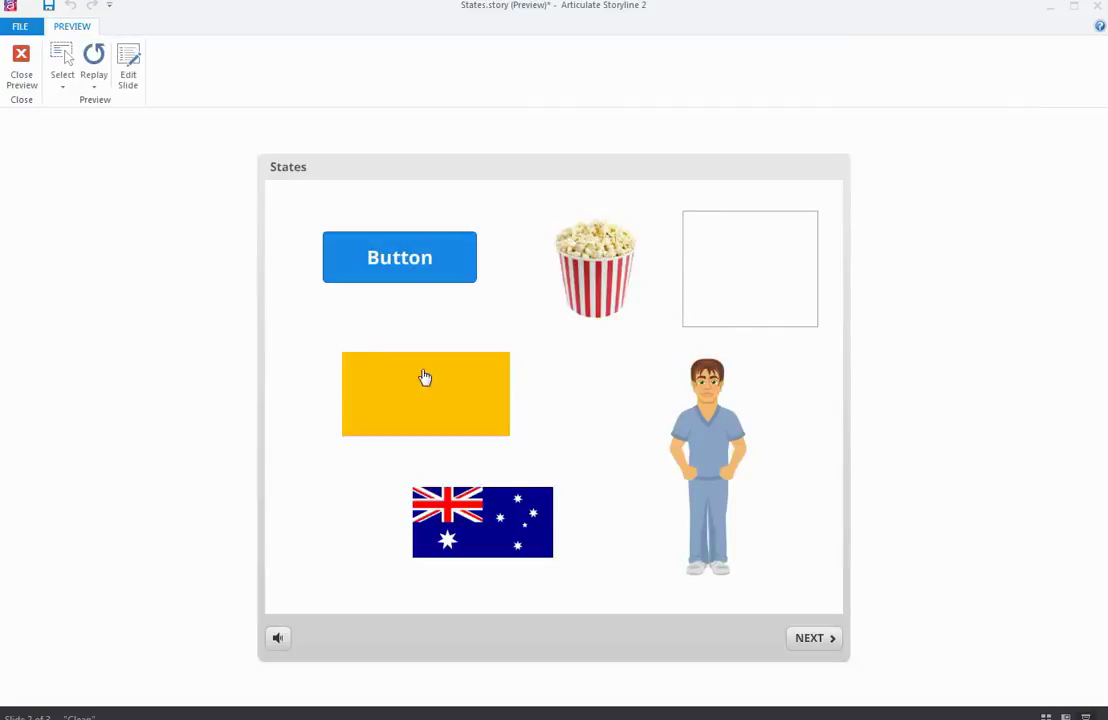
pyautogui.click(22, 60)
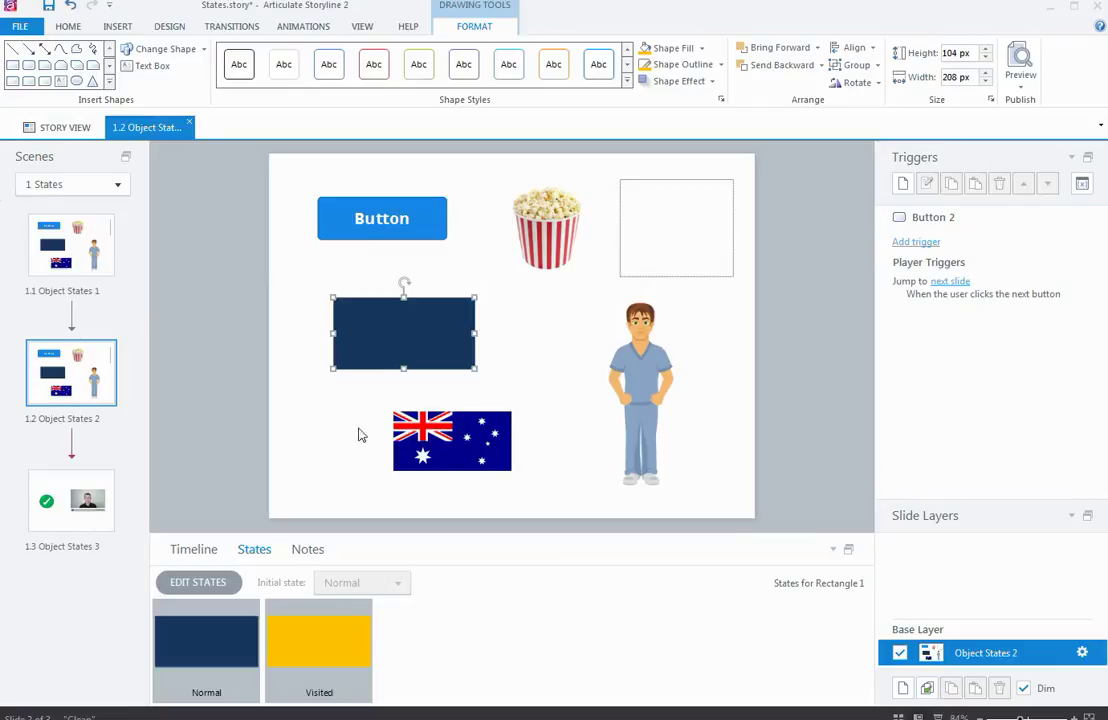
# Add a custom state named B&W to the Australian flag picture
pyautogui.click(437, 437)
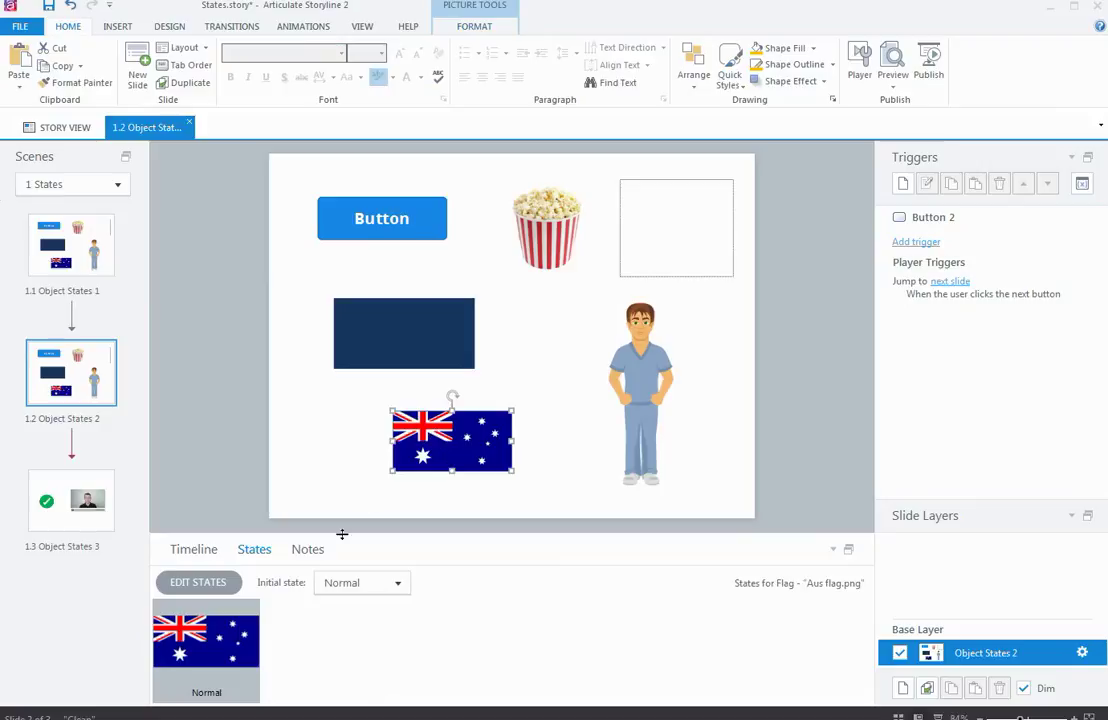
pyautogui.click(198, 583)
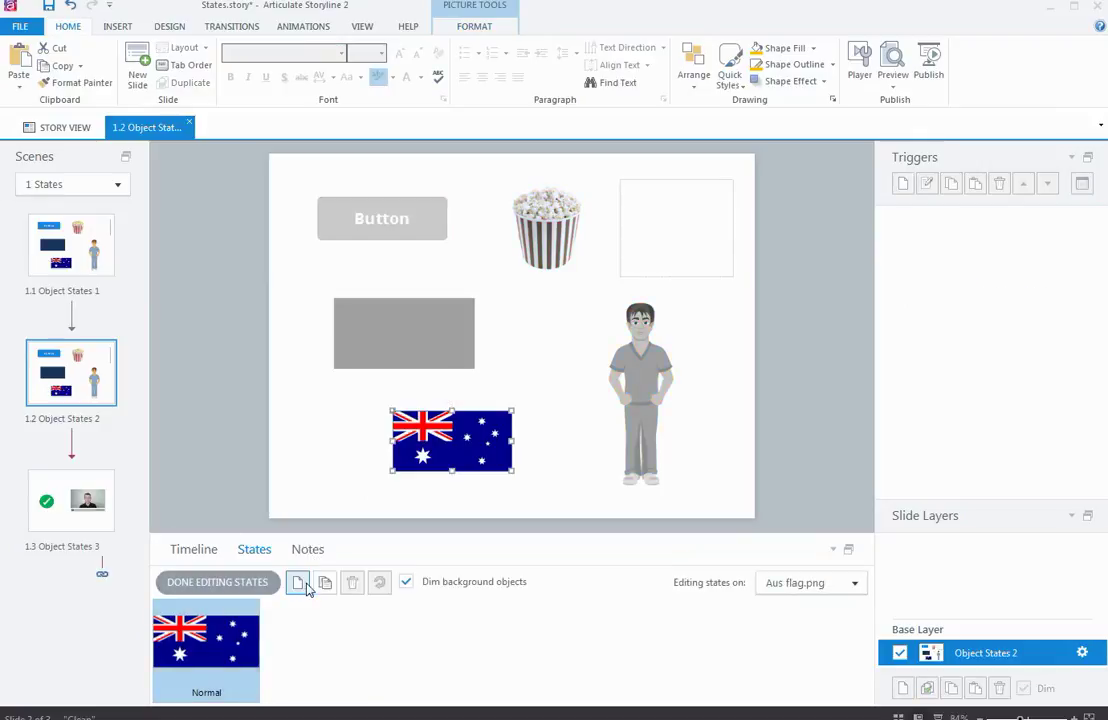
pyautogui.click(298, 583)
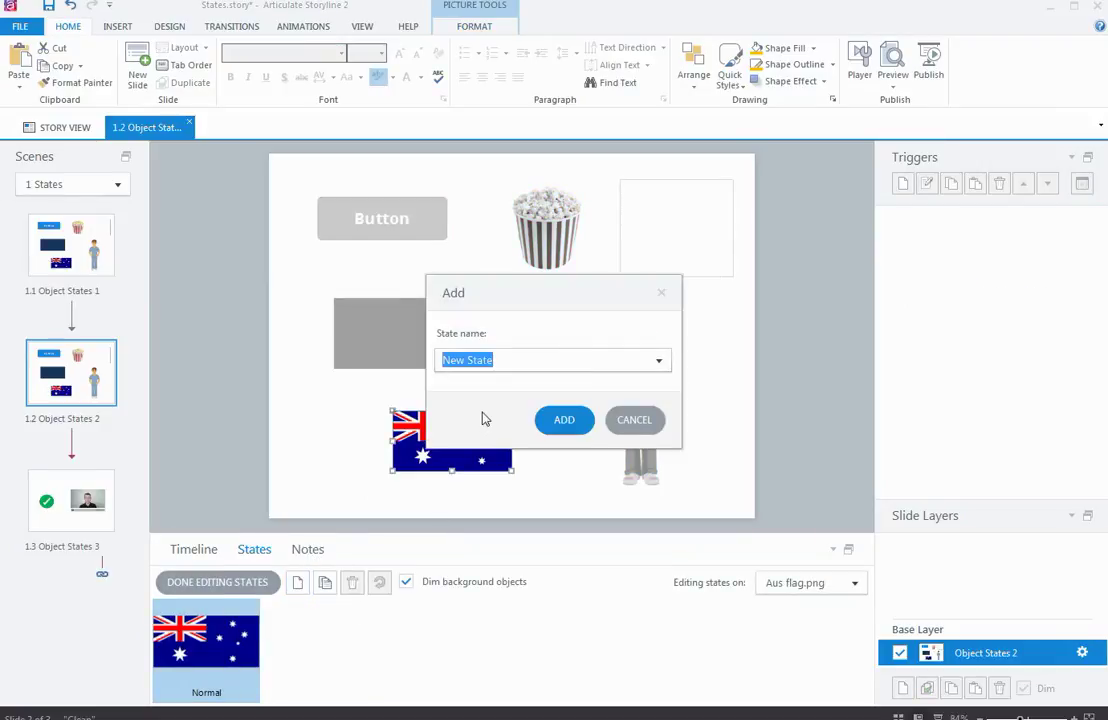
pyautogui.write('B&W')
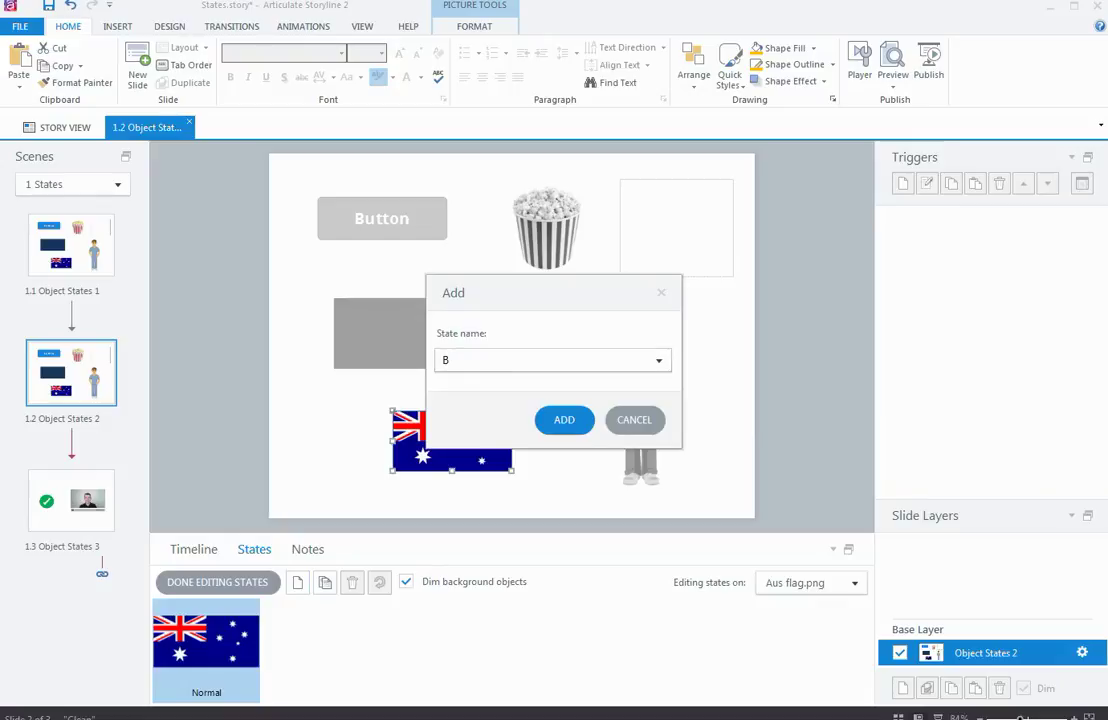
pyautogui.click(566, 421)
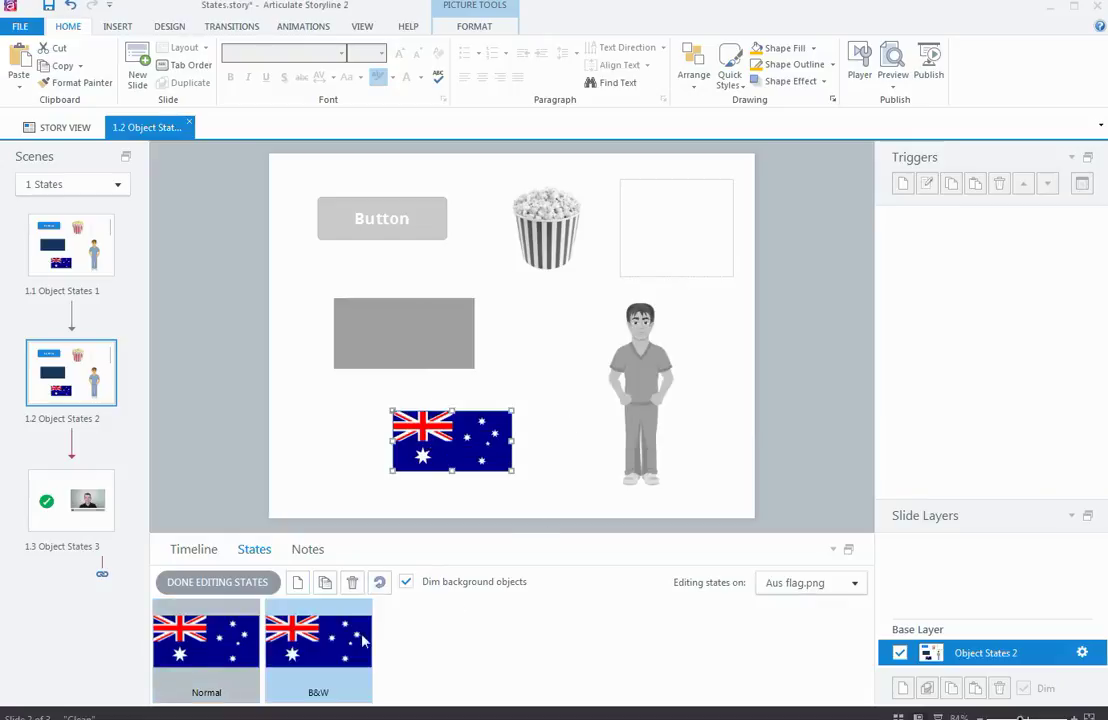
# Recolor the flag to black and white in its B&W state and finish editing its states
pyautogui.click(477, 33)
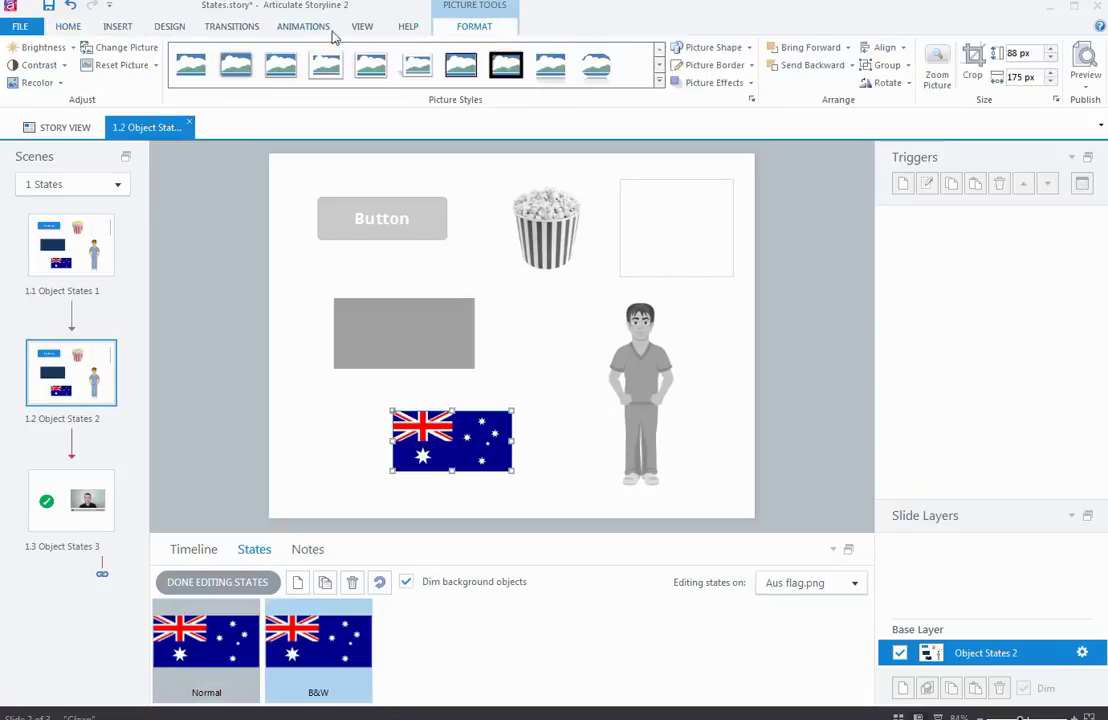
pyautogui.click(37, 82)
pyautogui.click(23, 176)
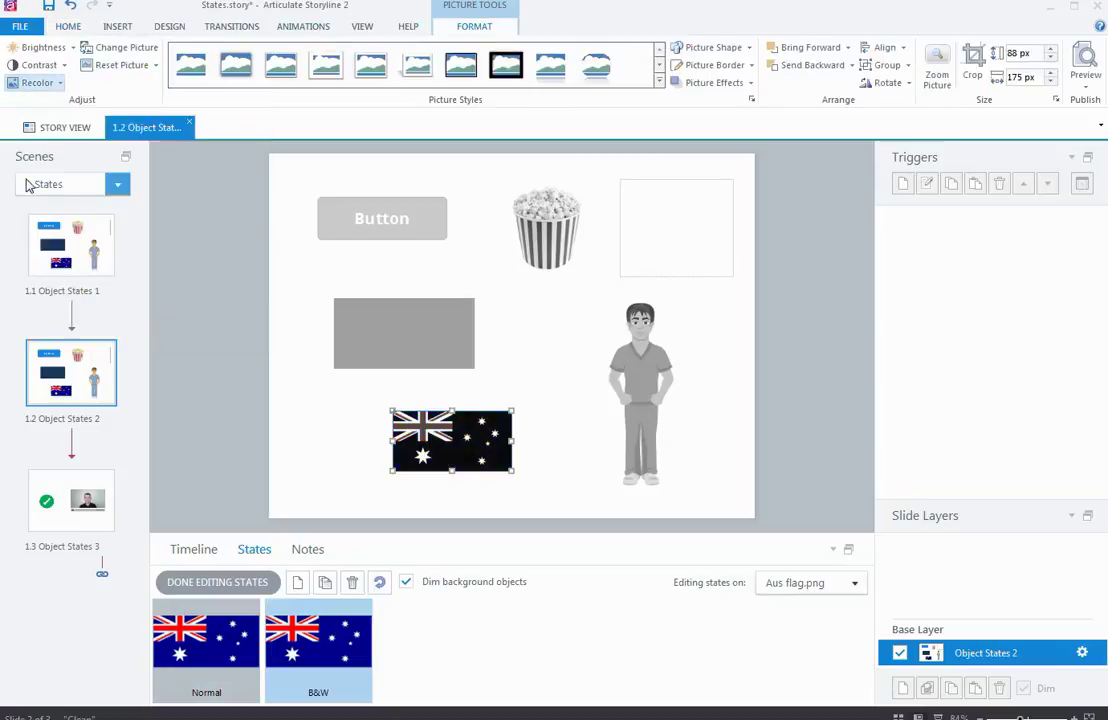
pyautogui.click(238, 583)
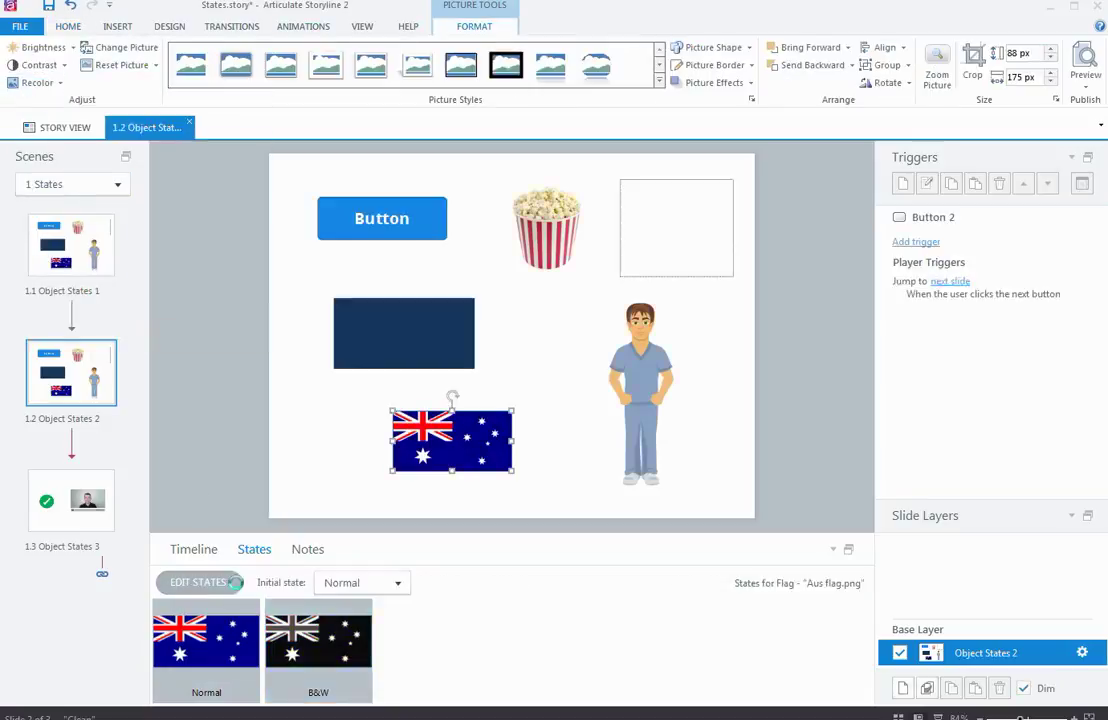
# Preview the slide, test the dark blue rectangle once more, and close the preview
pyautogui.click(1085, 76)
pyautogui.click(1090, 100)
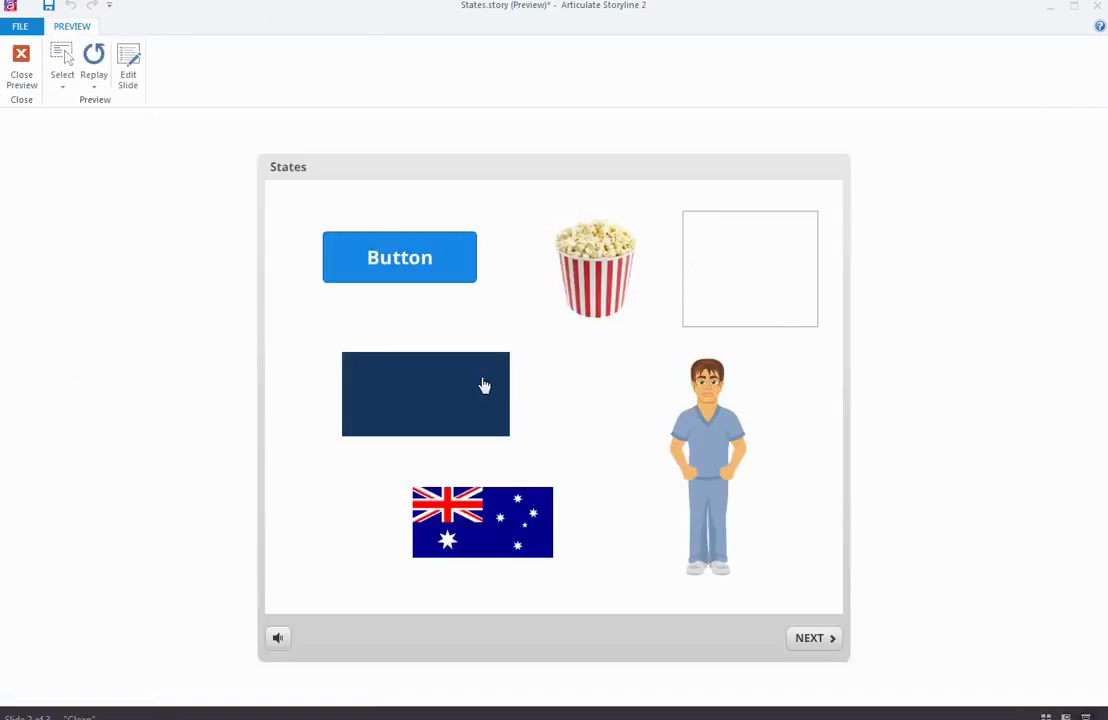
pyautogui.click(480, 387)
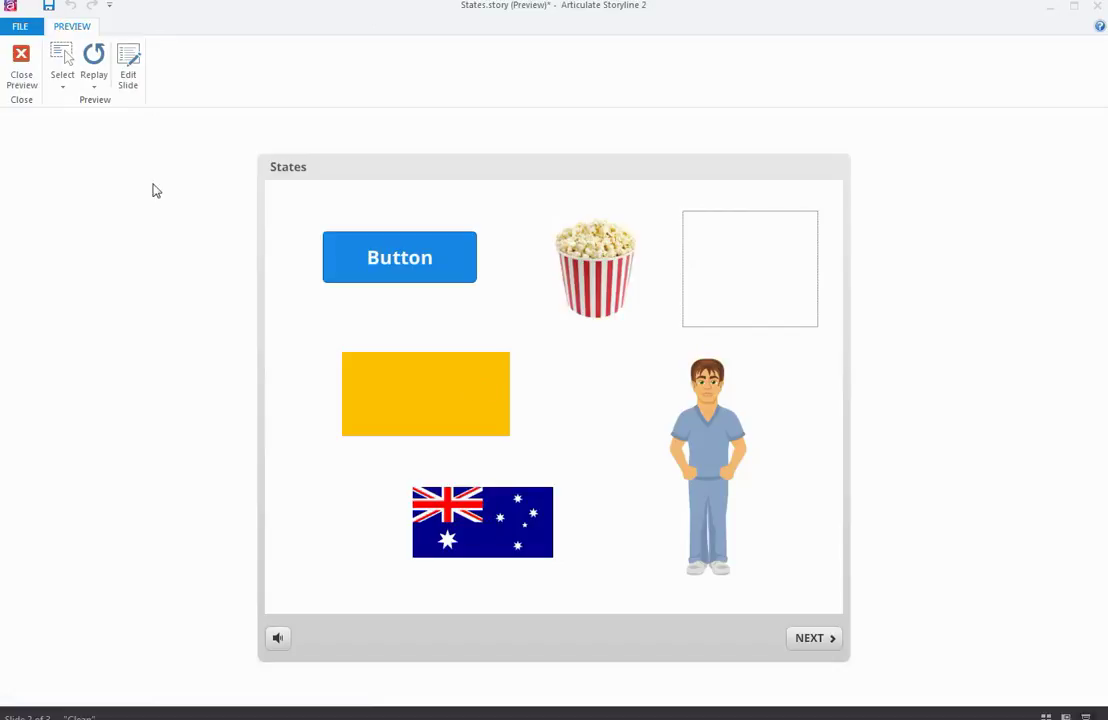
pyautogui.click(21, 64)
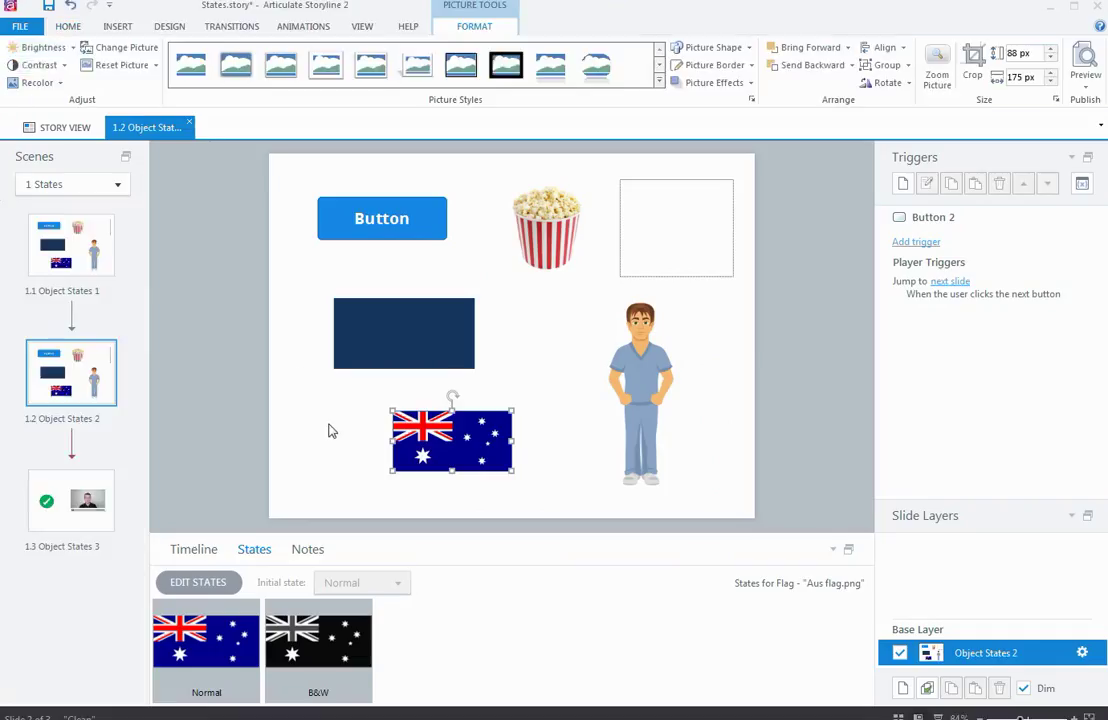
# Add a trigger that changes the state of Flag to B&W when the user clicks Flag
pyautogui.click(905, 186)
pyautogui.click(570, 308)
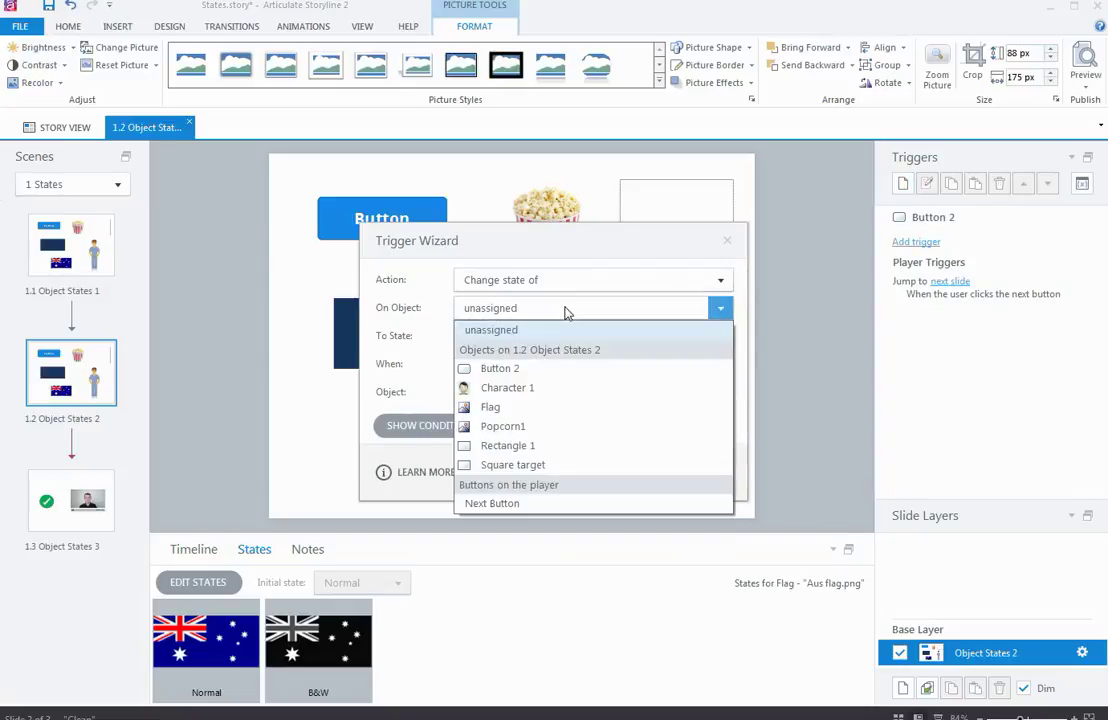
pyautogui.click(519, 407)
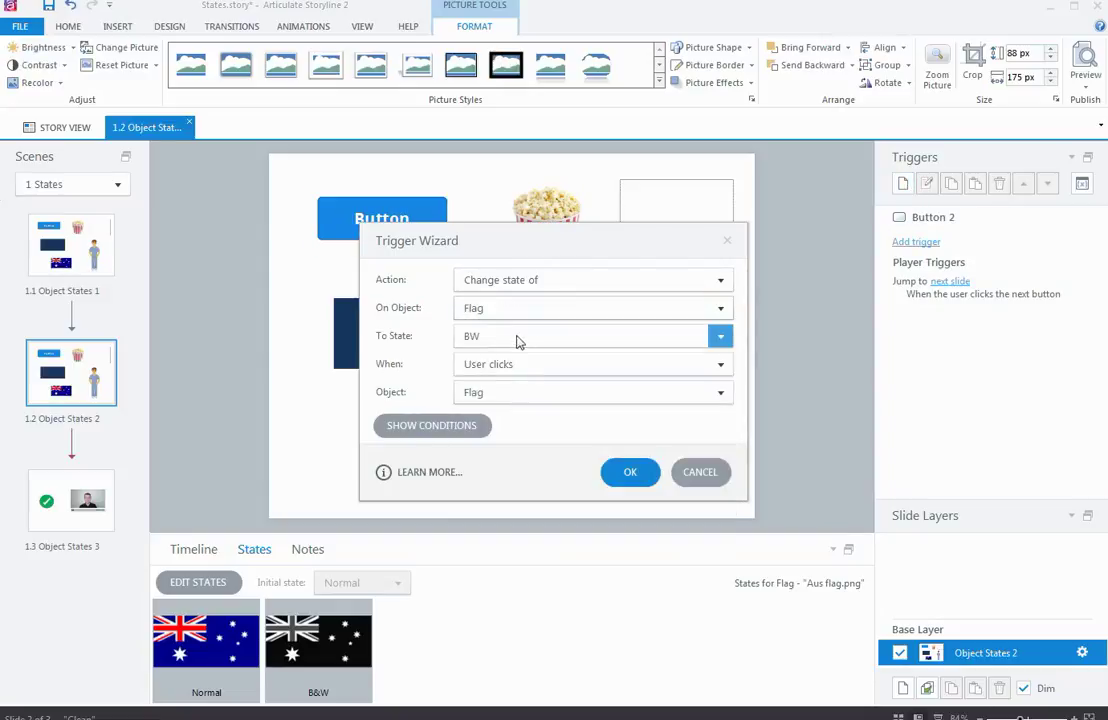
pyautogui.click(516, 338)
pyautogui.click(497, 378)
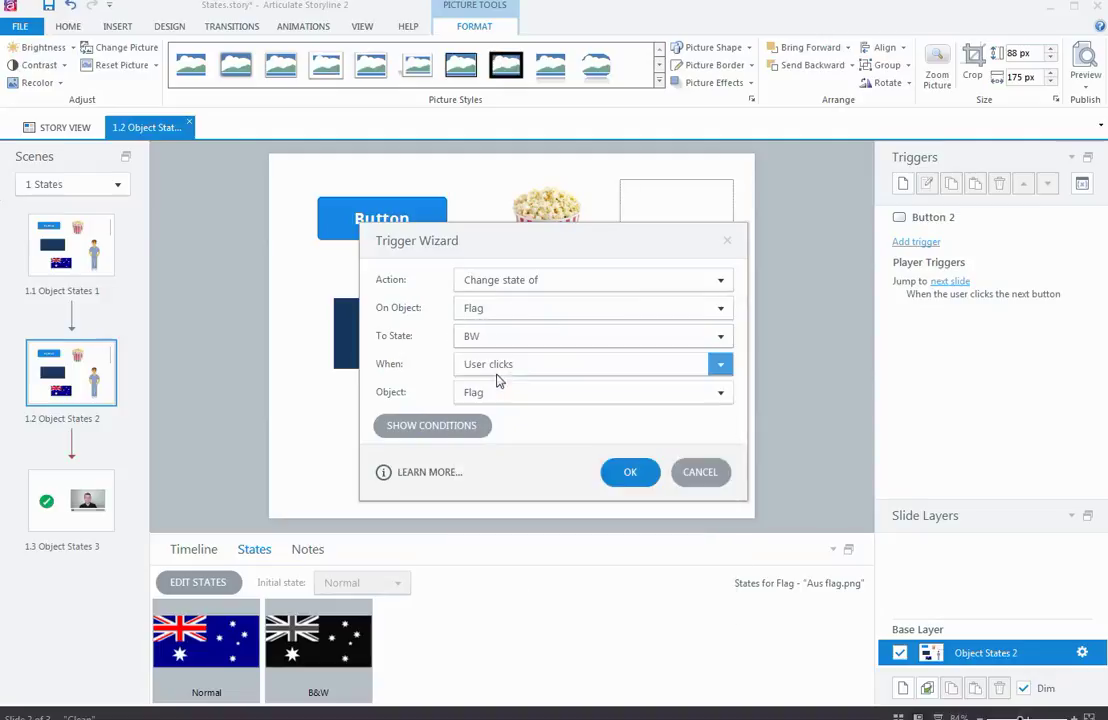
pyautogui.click(630, 472)
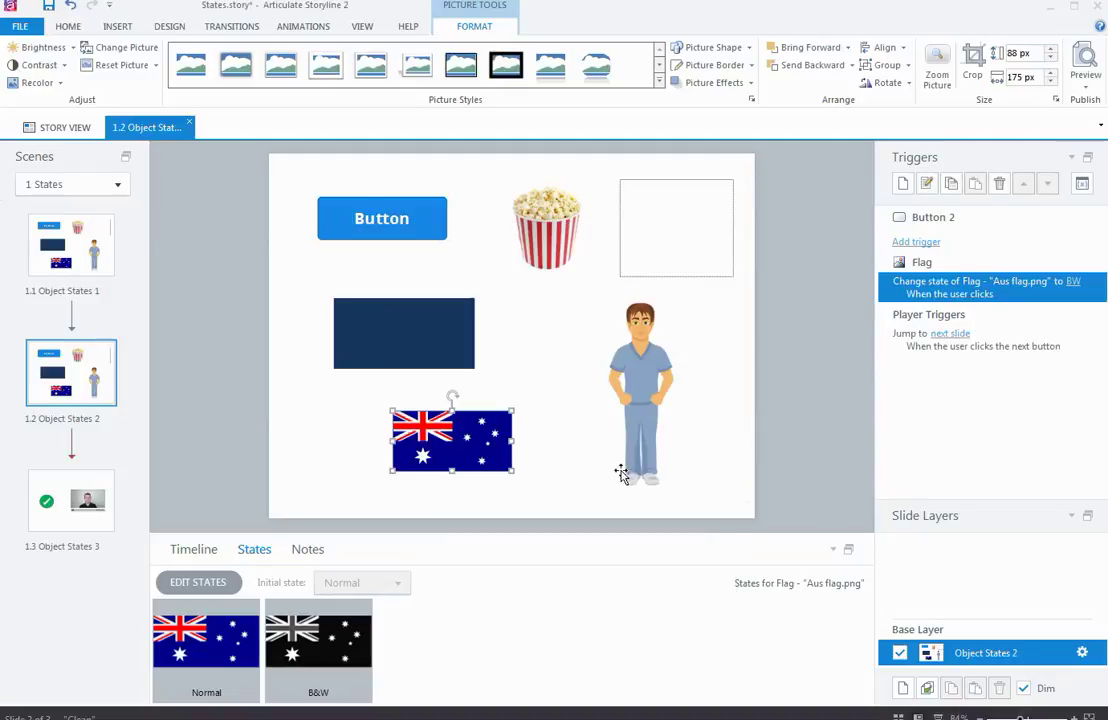
# Preview the slide to test the flag's B&W trigger, and close the preview
pyautogui.click(1085, 88)
pyautogui.click(1088, 101)
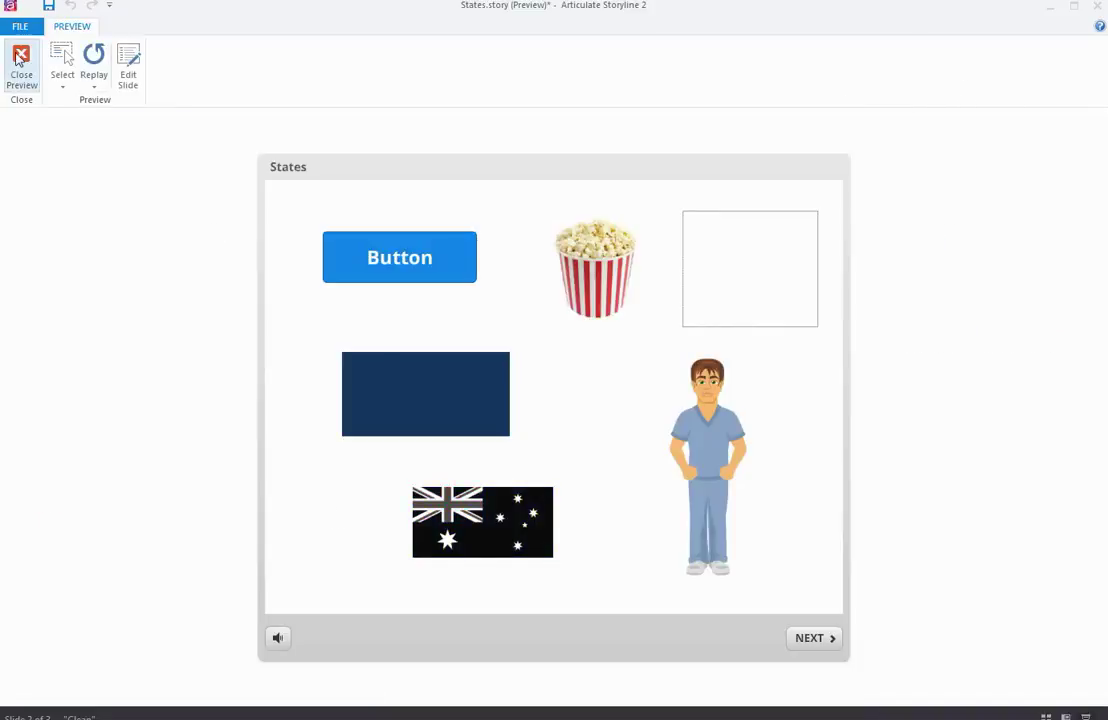
pyautogui.click(21, 58)
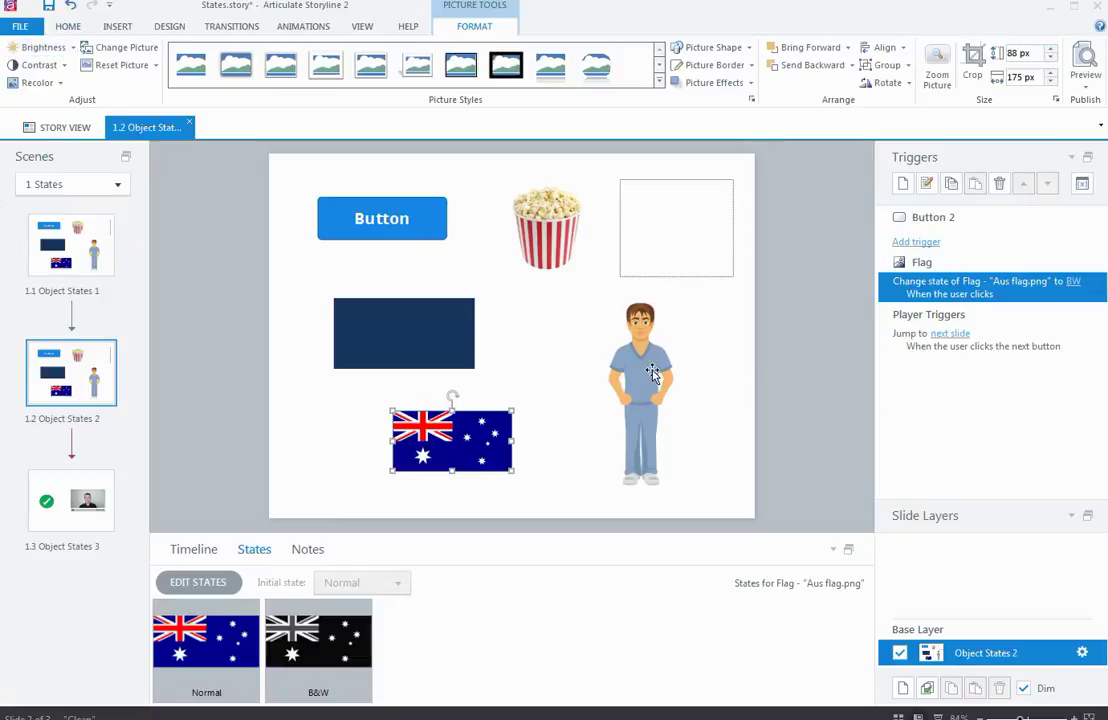
# Compare the Normal and Hover states of the character in scrubs
pyautogui.click(652, 372)
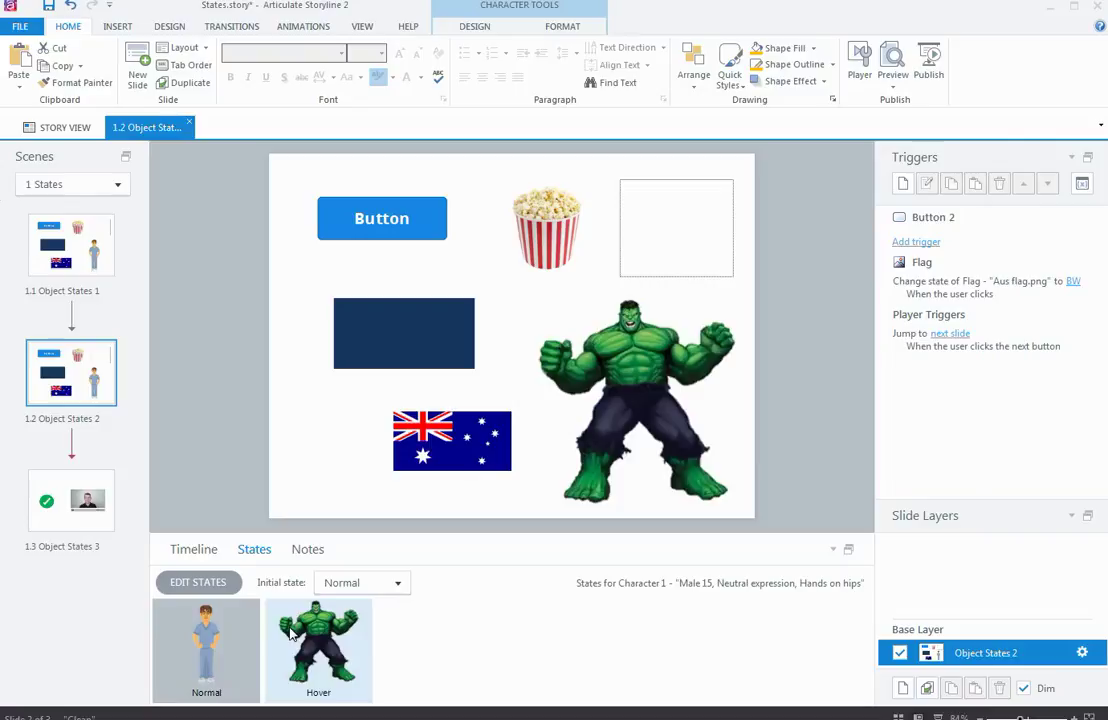
pyautogui.click(313, 697)
pyautogui.click(209, 662)
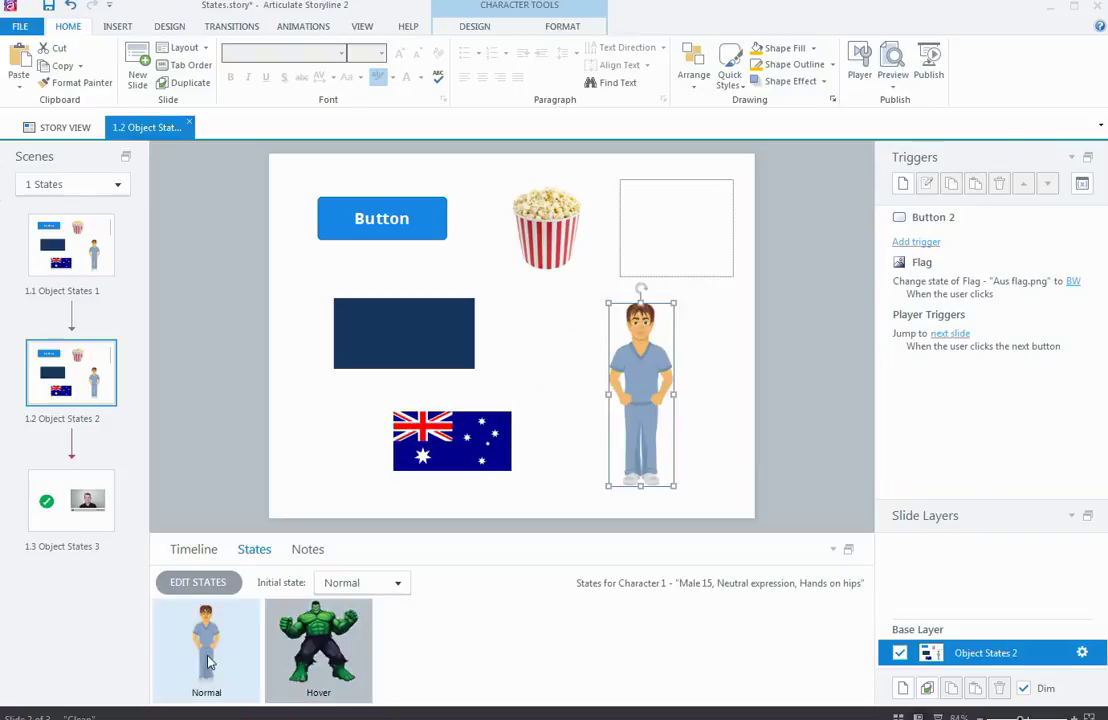
pyautogui.click(344, 645)
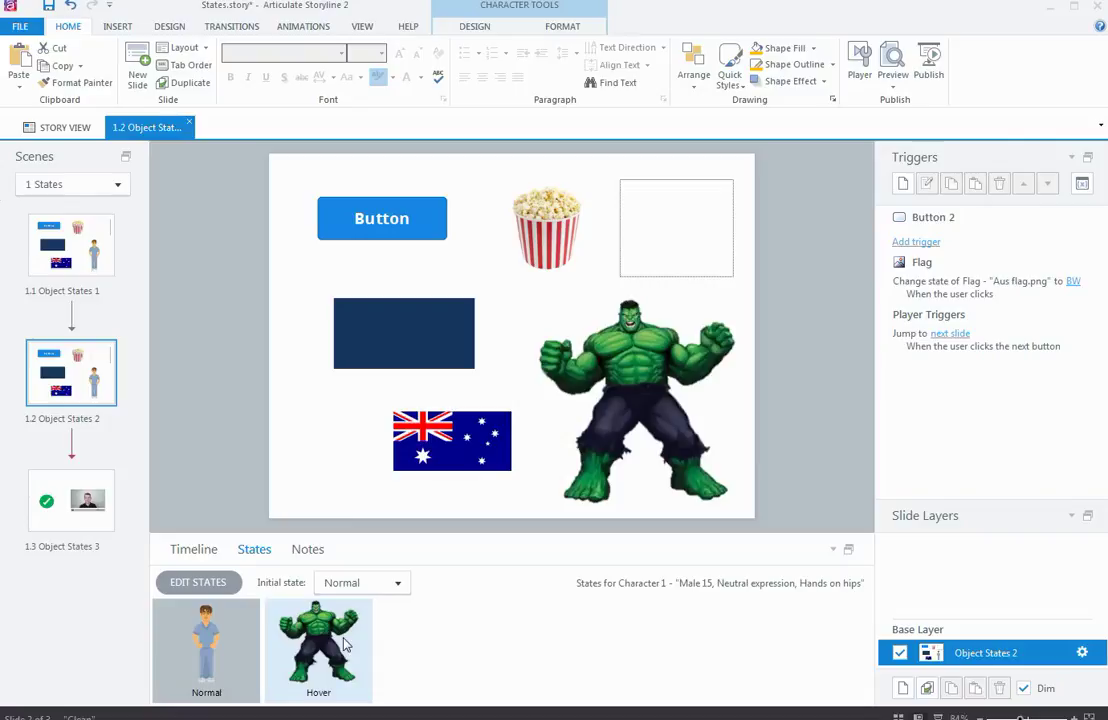
pyautogui.click(230, 631)
pyautogui.click(318, 632)
pyautogui.click(237, 624)
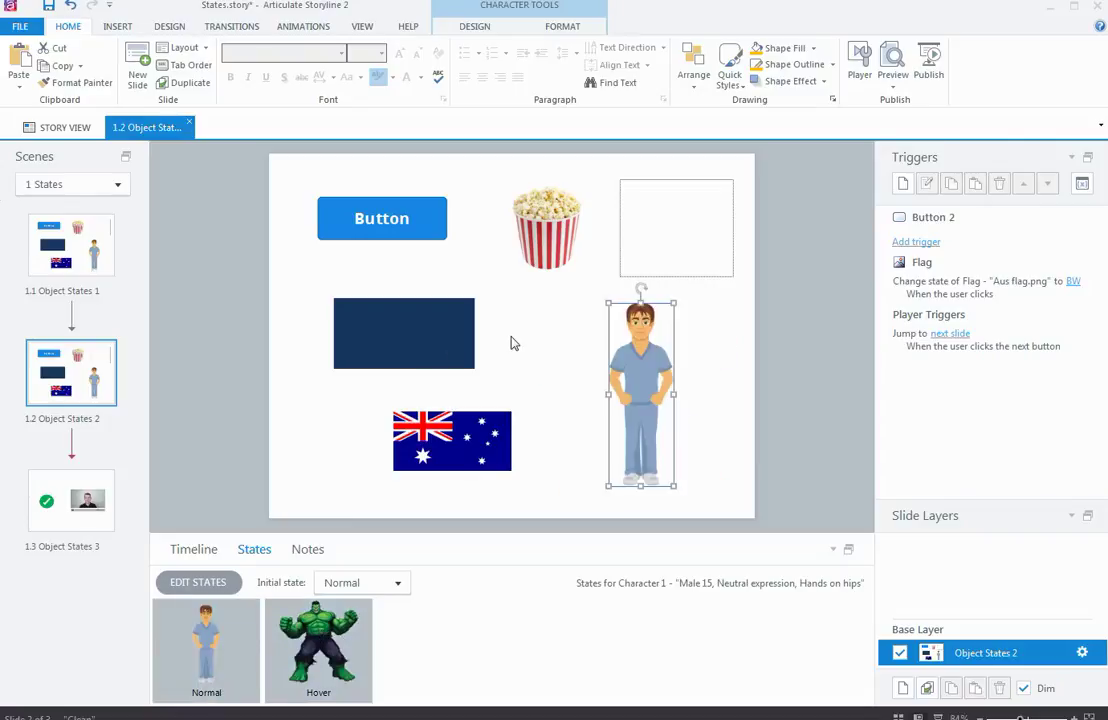
# Add the built-in Drop Correct state to the popcorn picture
pyautogui.click(557, 246)
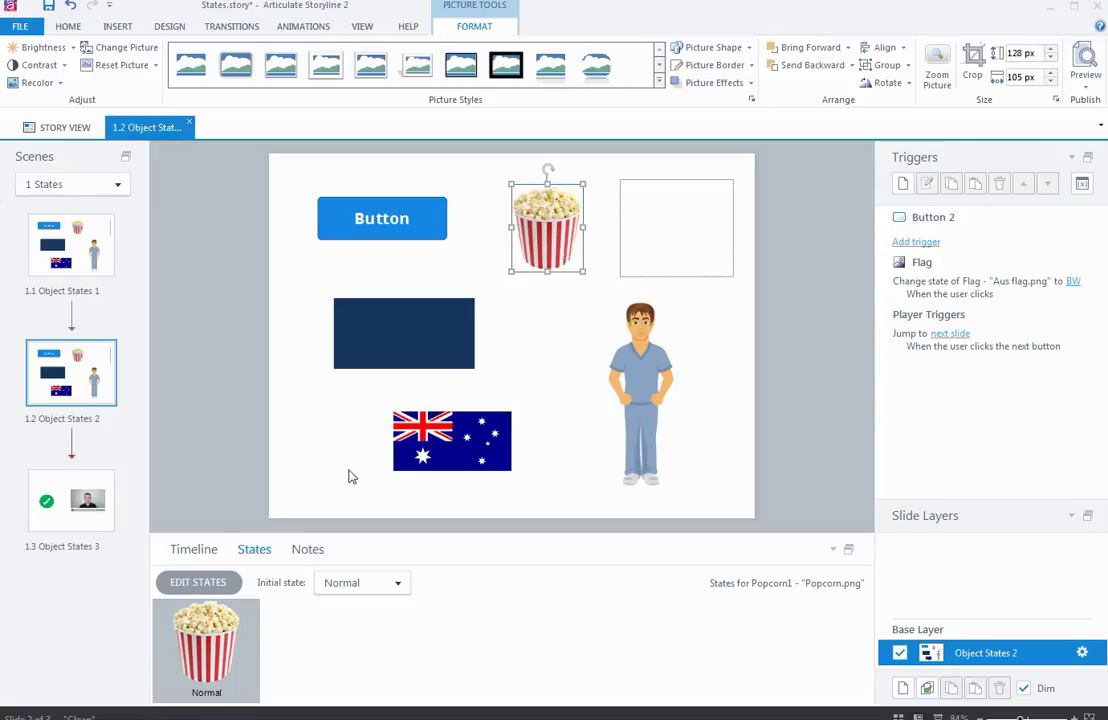
pyautogui.click(556, 248)
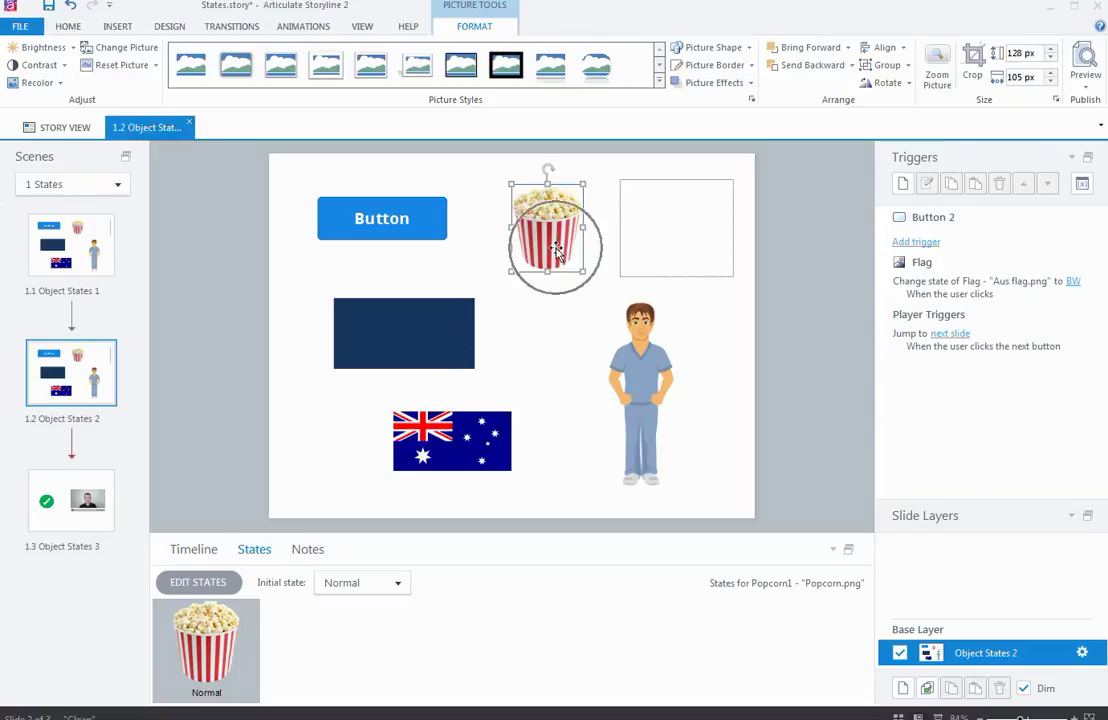
pyautogui.click(664, 223)
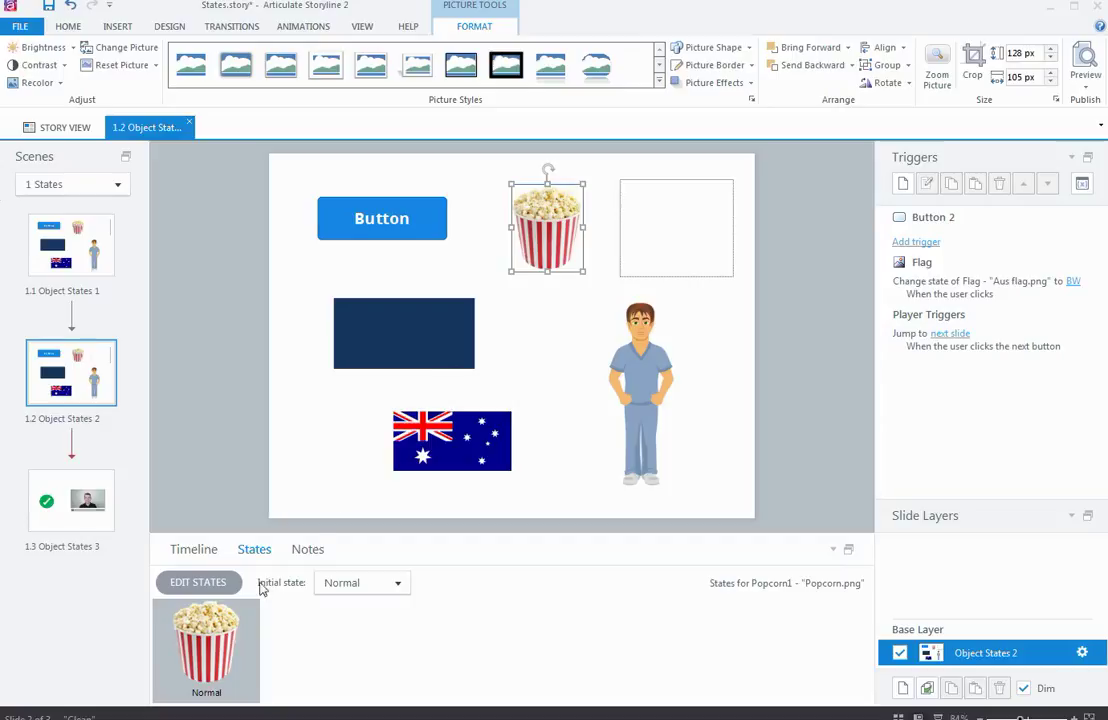
pyautogui.click(208, 585)
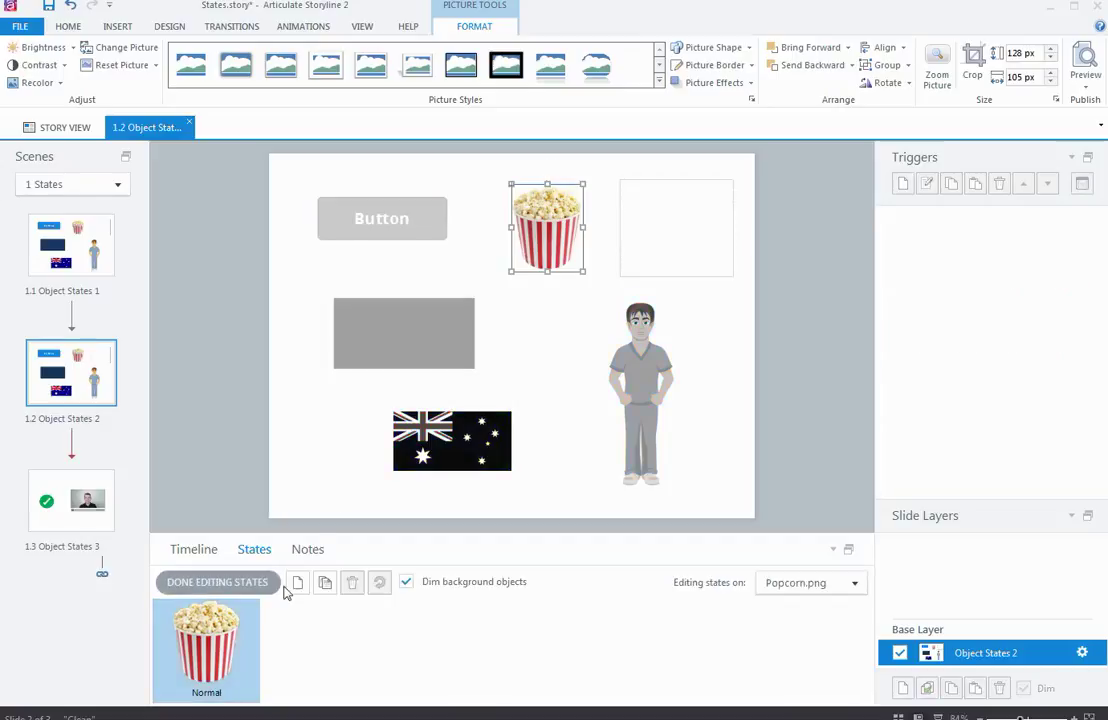
pyautogui.click(297, 586)
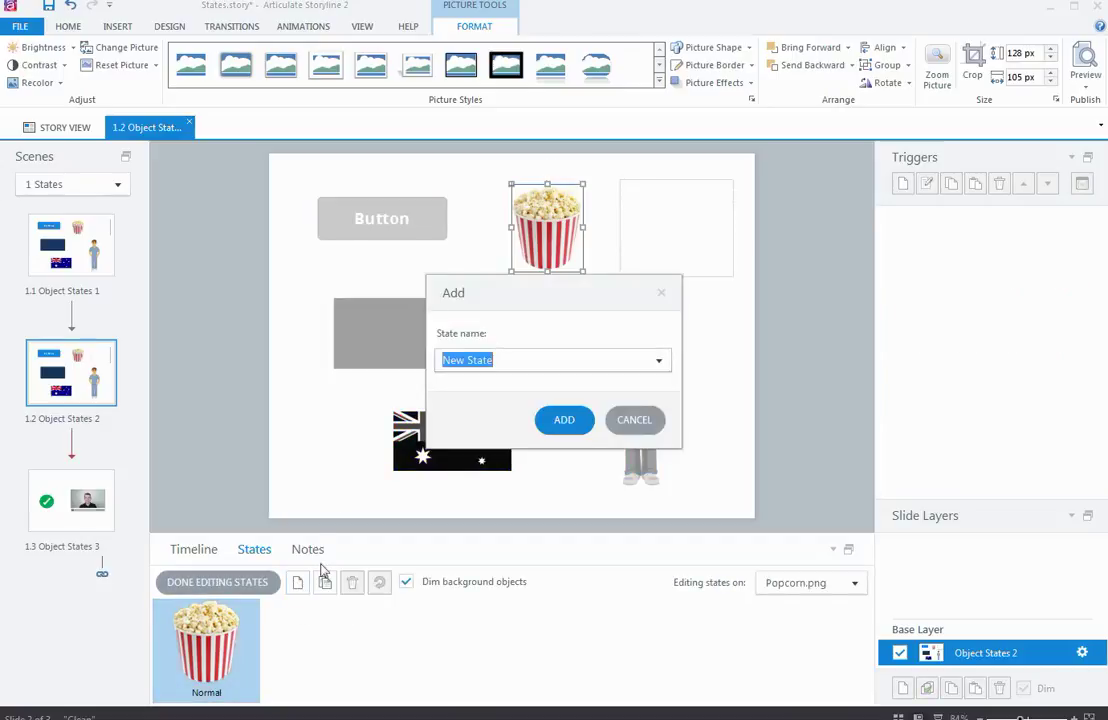
pyautogui.click(663, 362)
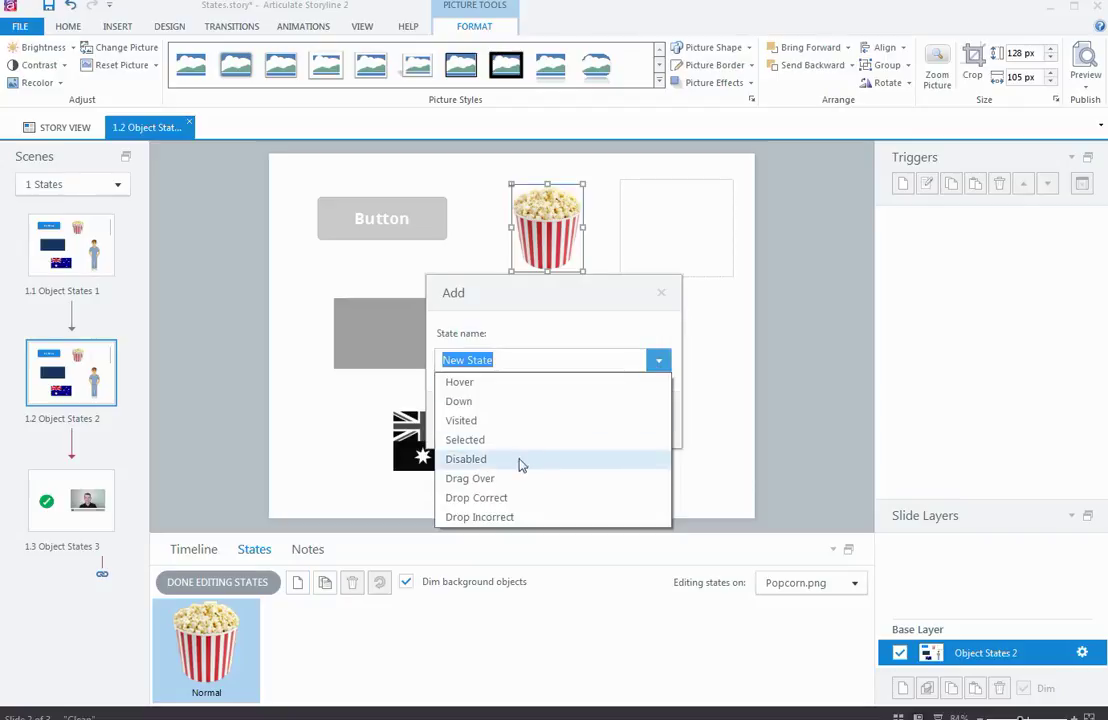
pyautogui.click(517, 509)
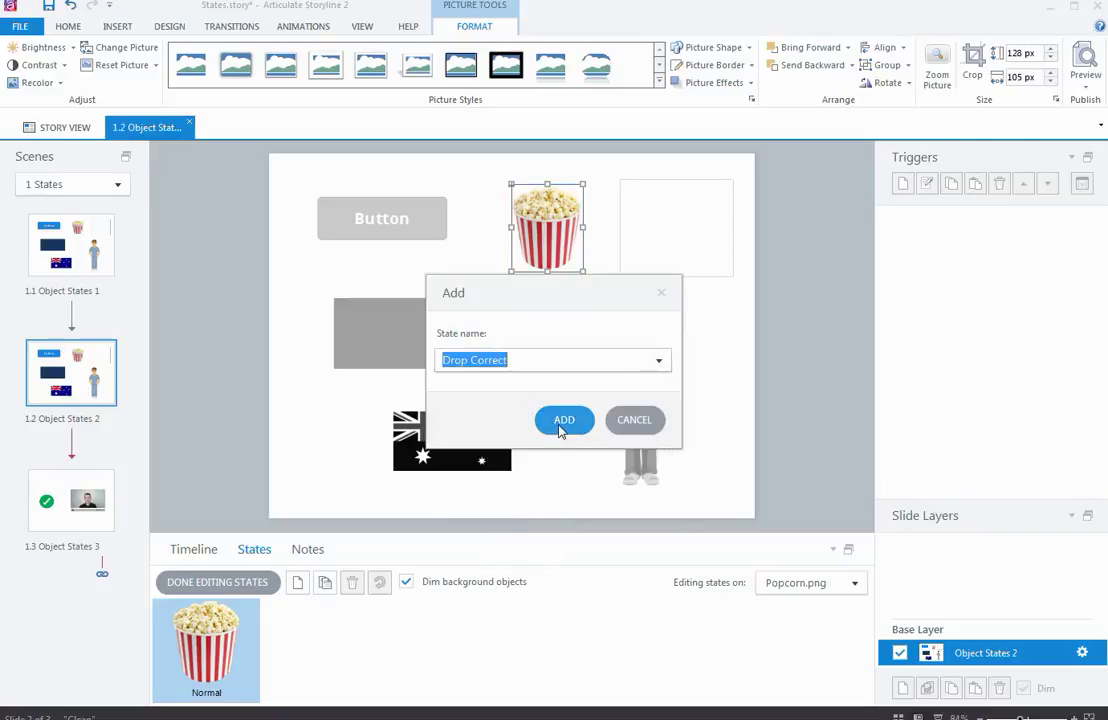
pyautogui.click(561, 426)
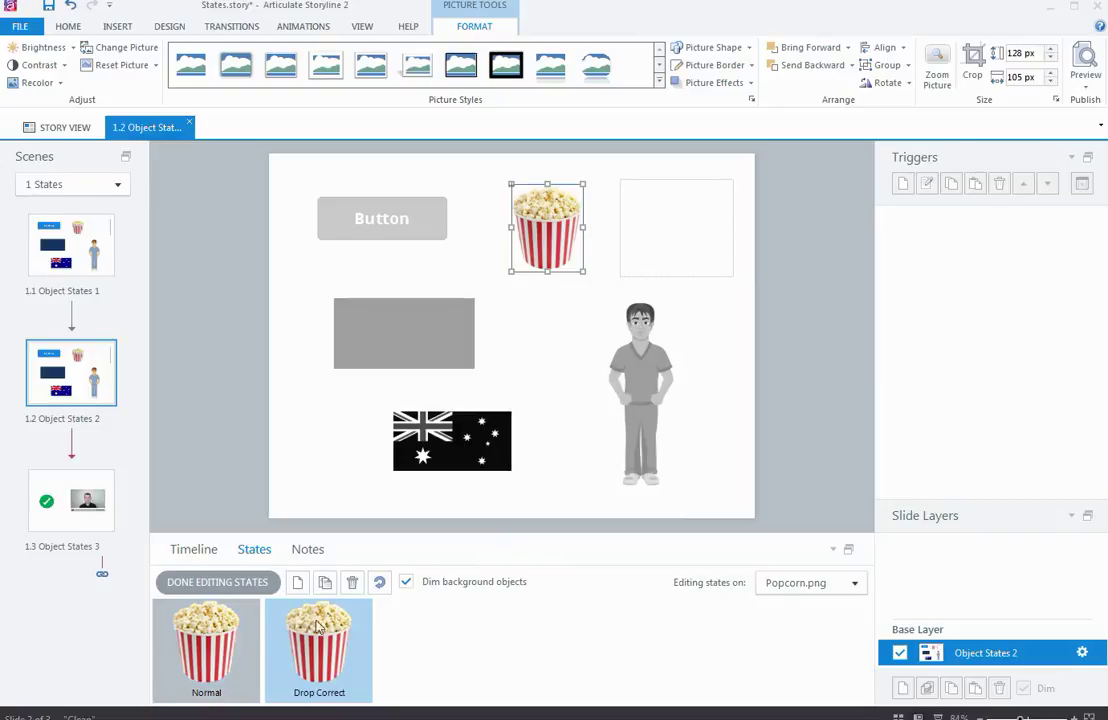
# Draw a check mark about 40 px wide and 48 px high over the popcorn bucket's edge in its Drop Correct state
pyautogui.click(117, 30)
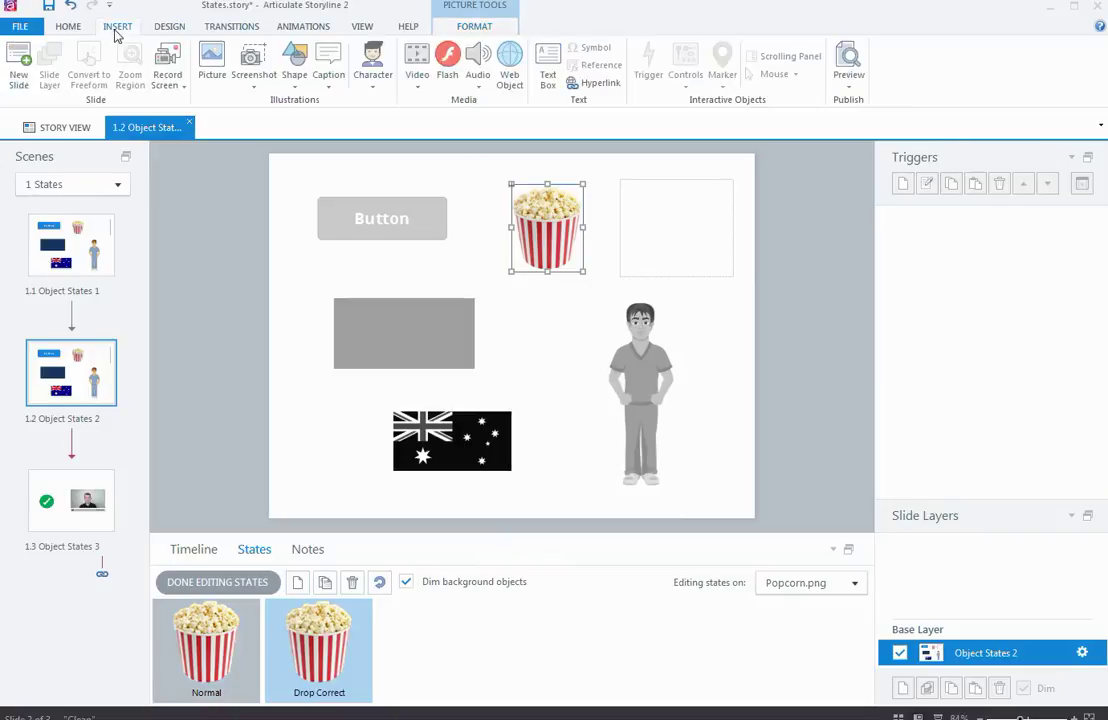
pyautogui.click(296, 92)
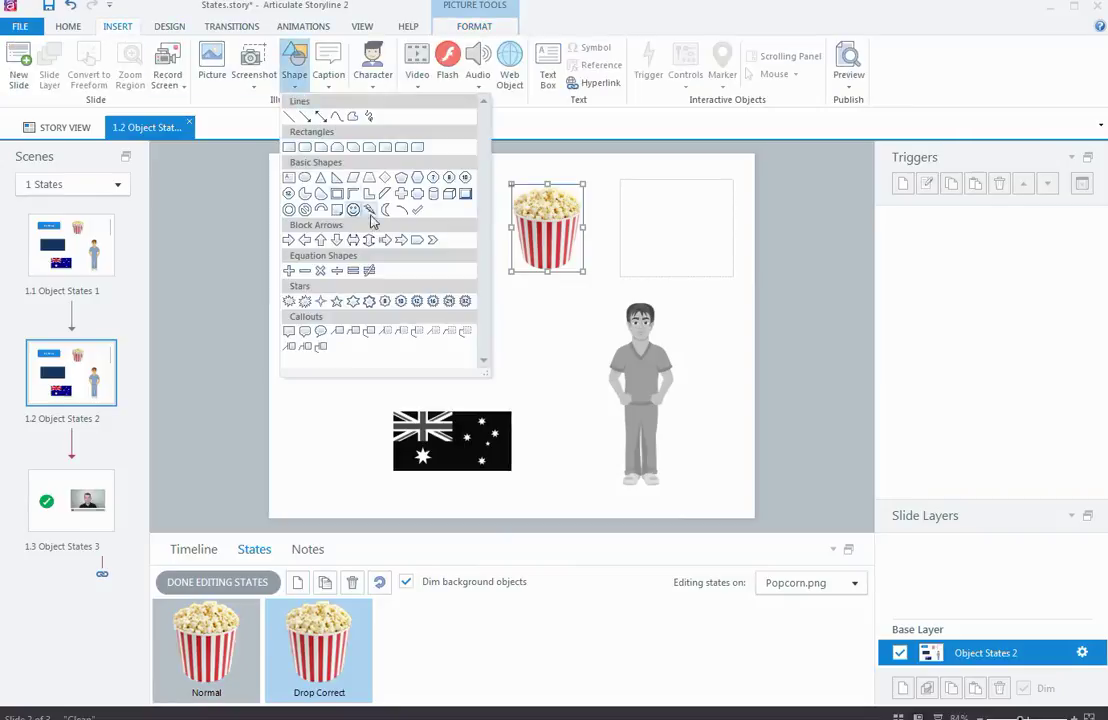
pyautogui.click(355, 178)
pyautogui.moveTo(556, 283)
pyautogui.mouseDown()
pyautogui.moveTo(585, 320)
pyautogui.moveTo(588, 238)
pyautogui.mouseUp()
# Apply the green shape style to the check mark and finish editing the popcorn's states
pyautogui.click(474, 26)
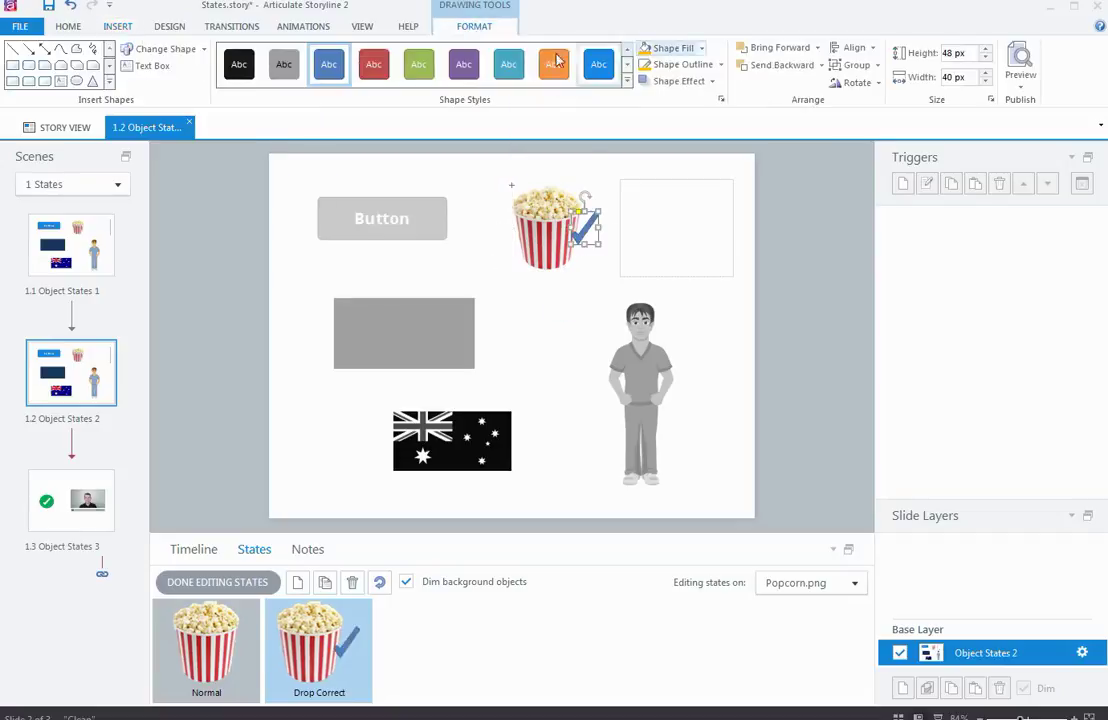
pyautogui.click(418, 64)
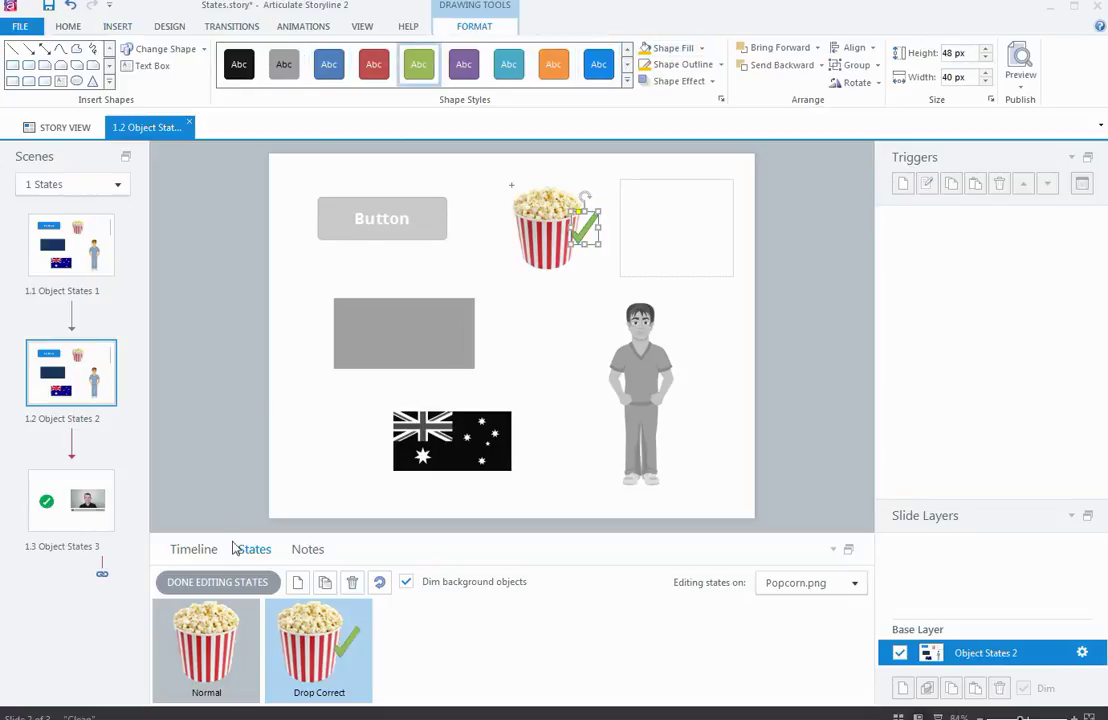
pyautogui.click(230, 583)
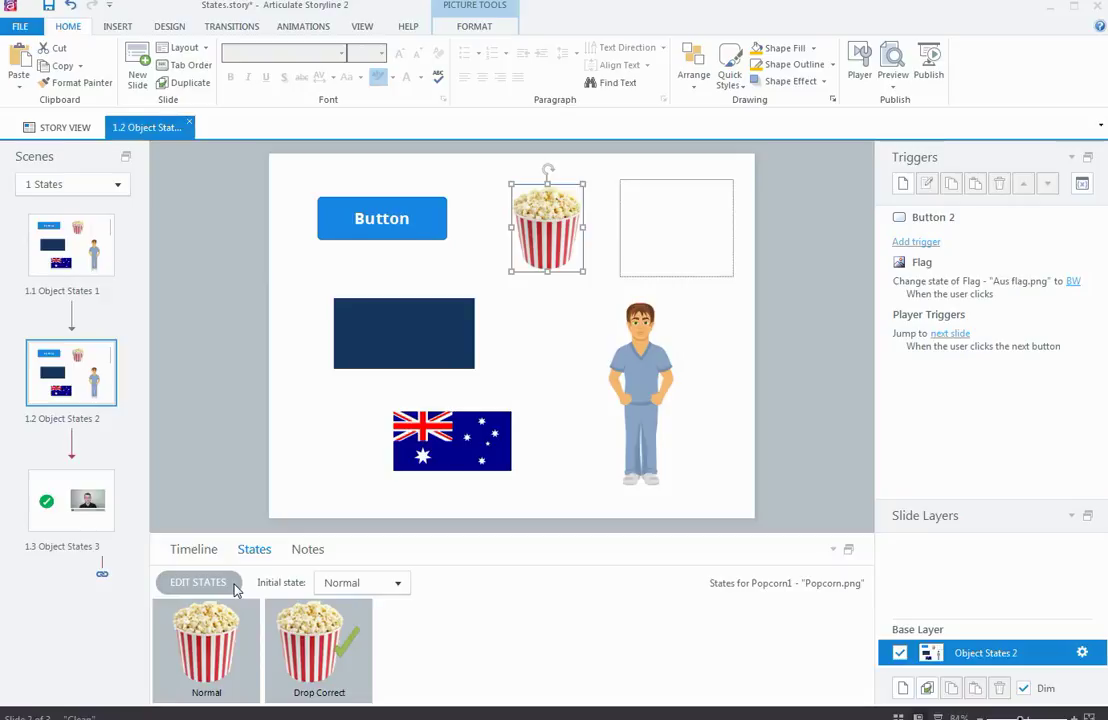
# Add a trigger that changes the state of Popcorn1 to Drop Correct when Popcorn1 is dropped on Square target
pyautogui.click(546, 228)
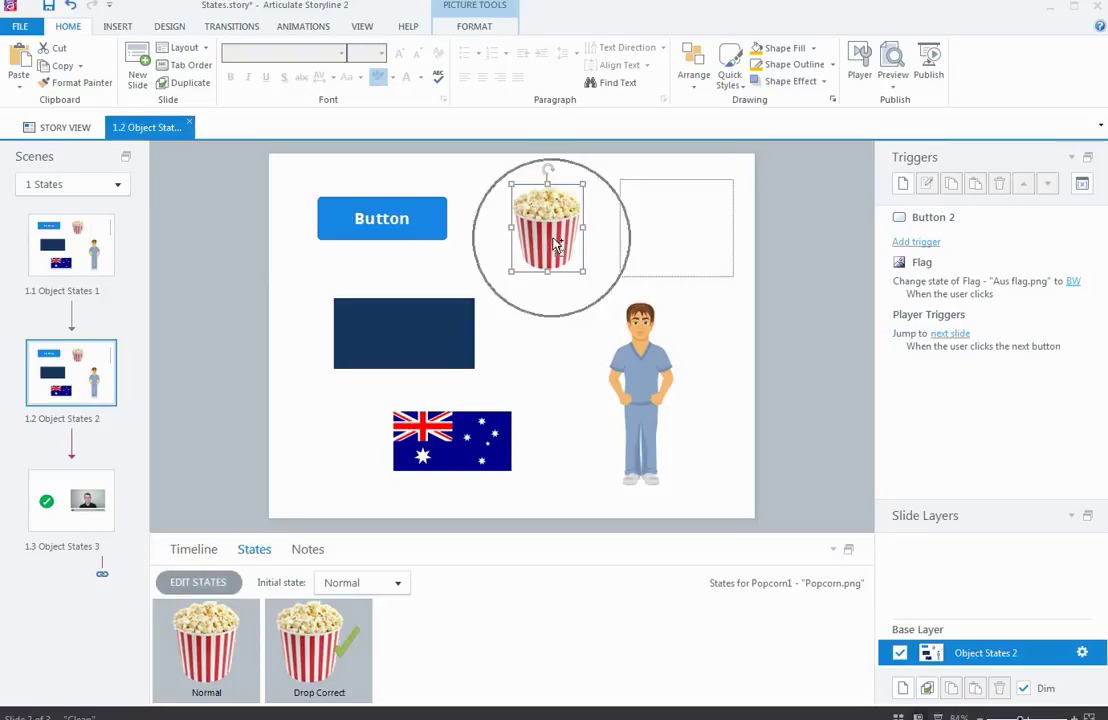
pyautogui.click(666, 229)
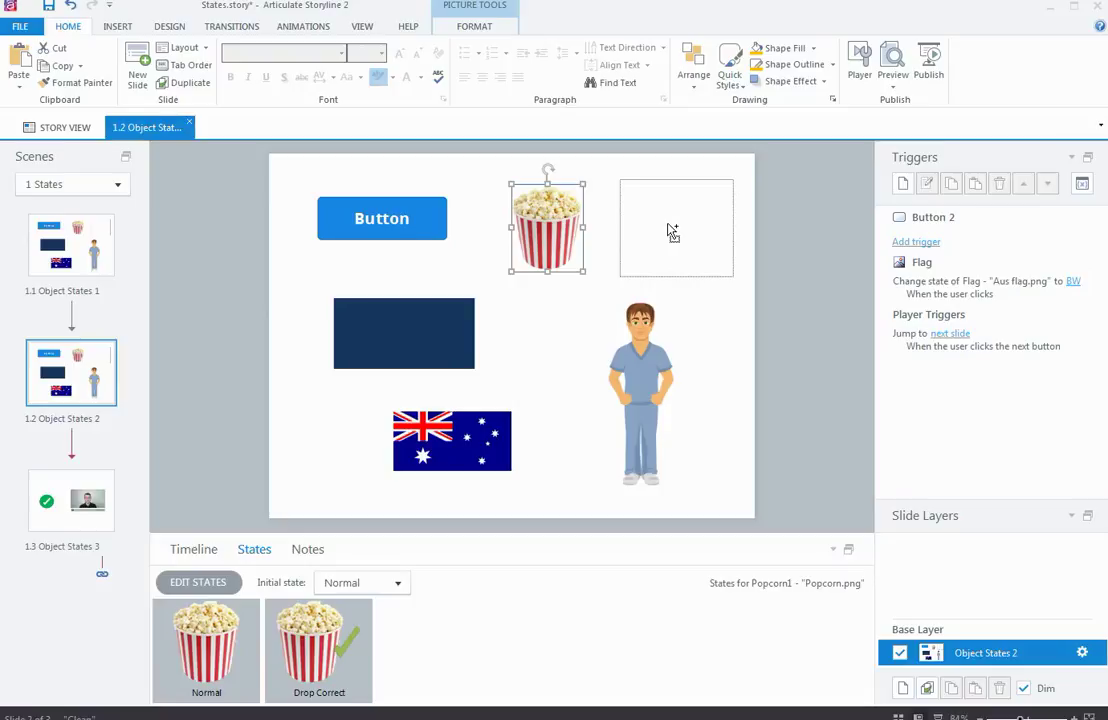
pyautogui.click(904, 186)
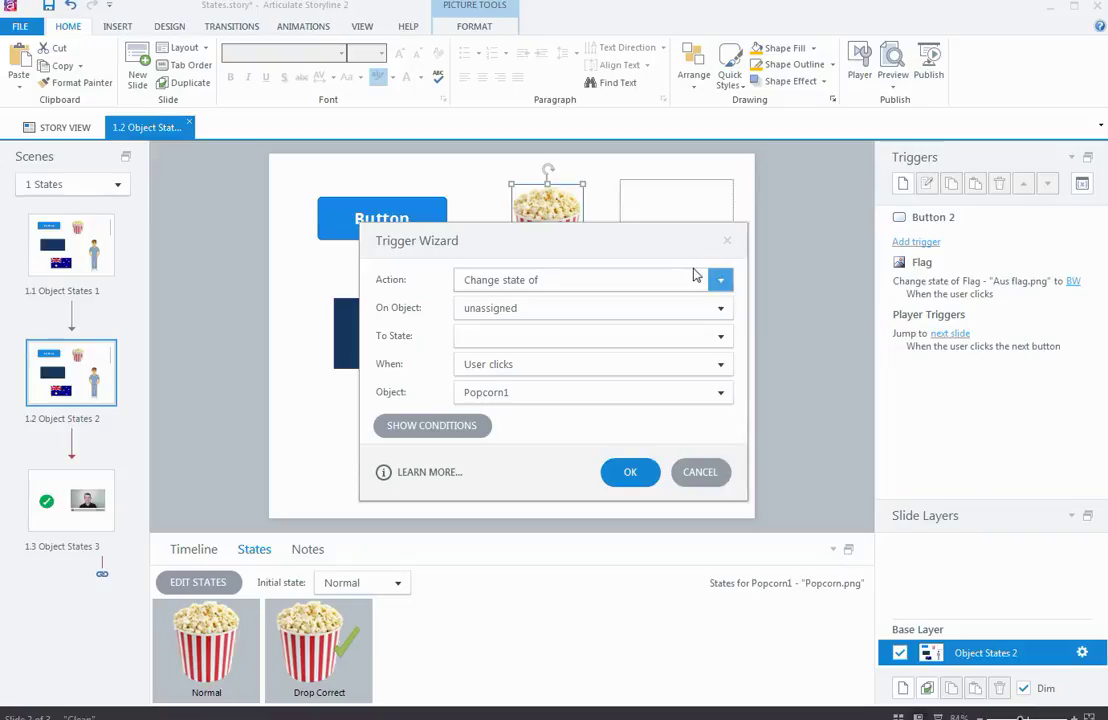
pyautogui.click(722, 308)
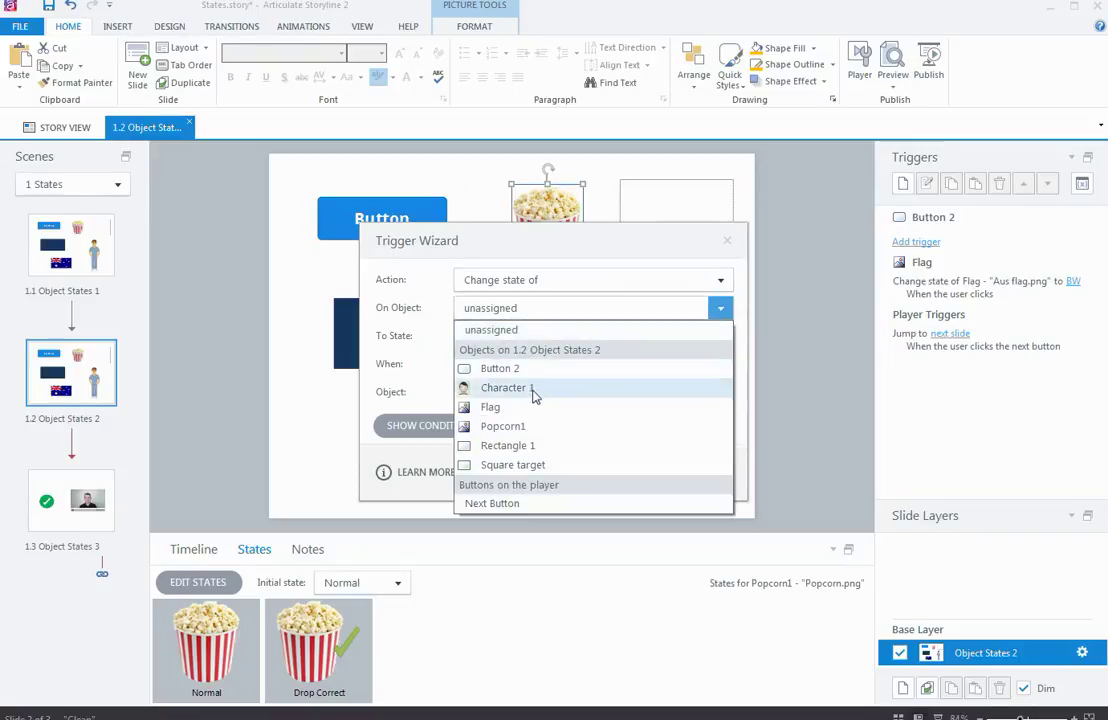
pyautogui.click(523, 428)
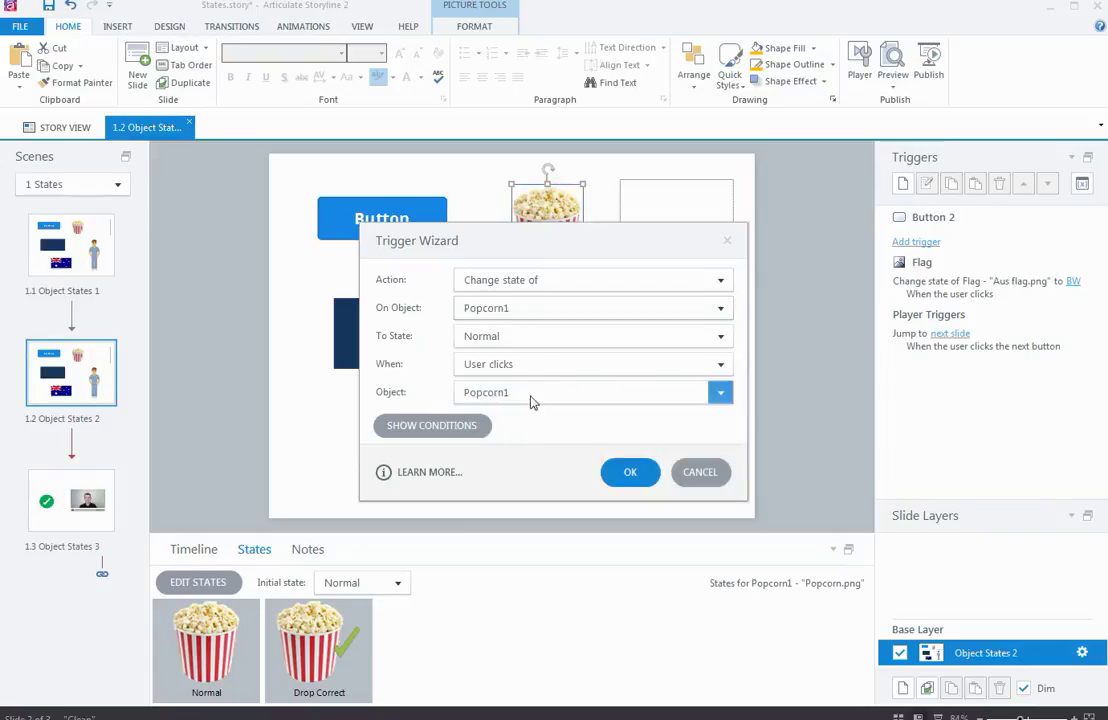
pyautogui.click(526, 340)
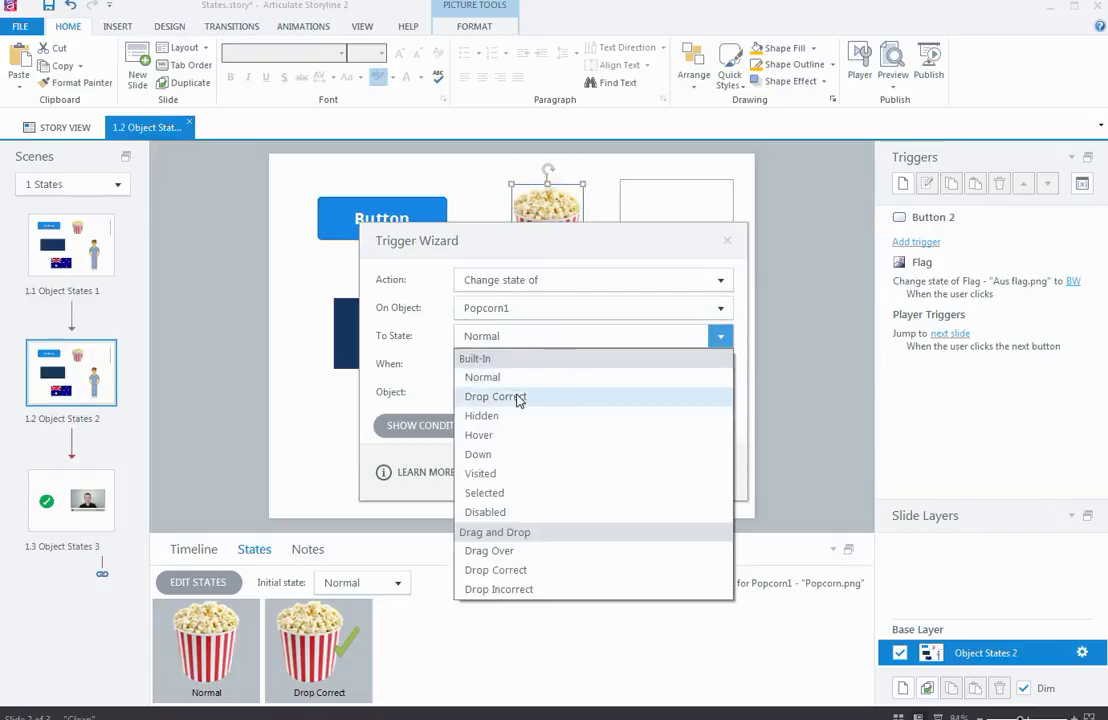
pyautogui.click(517, 396)
pyautogui.click(521, 366)
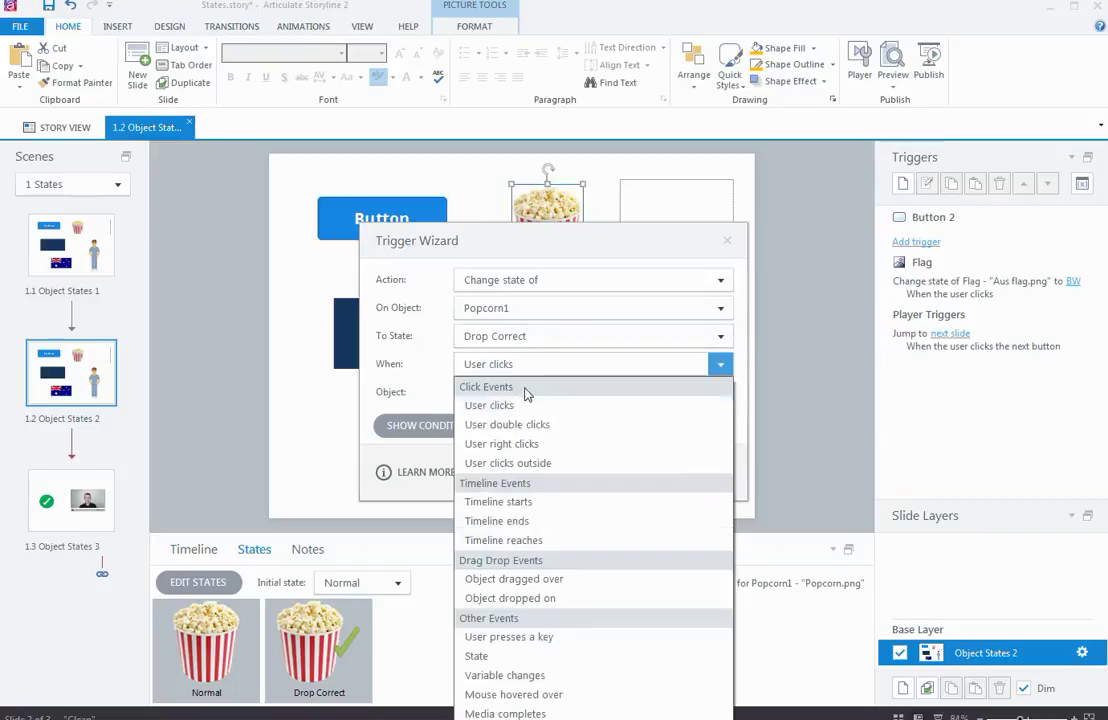
pyautogui.click(517, 598)
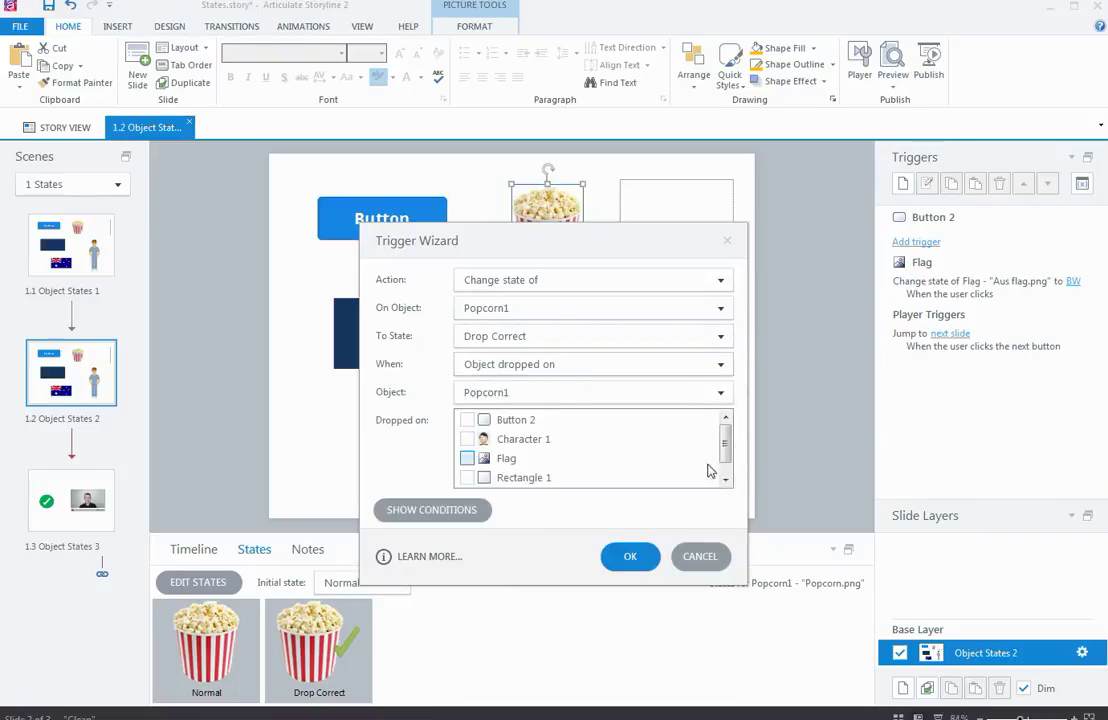
pyautogui.scroll(-1, 724, 452)
pyautogui.click(467, 478)
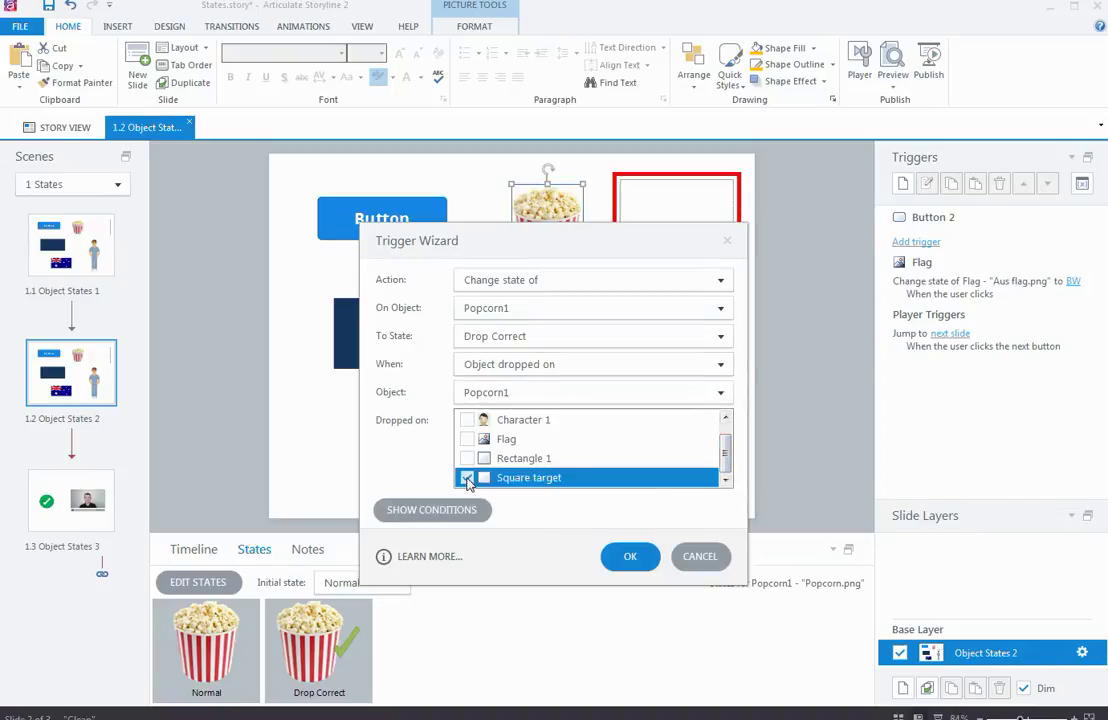
pyautogui.click(617, 560)
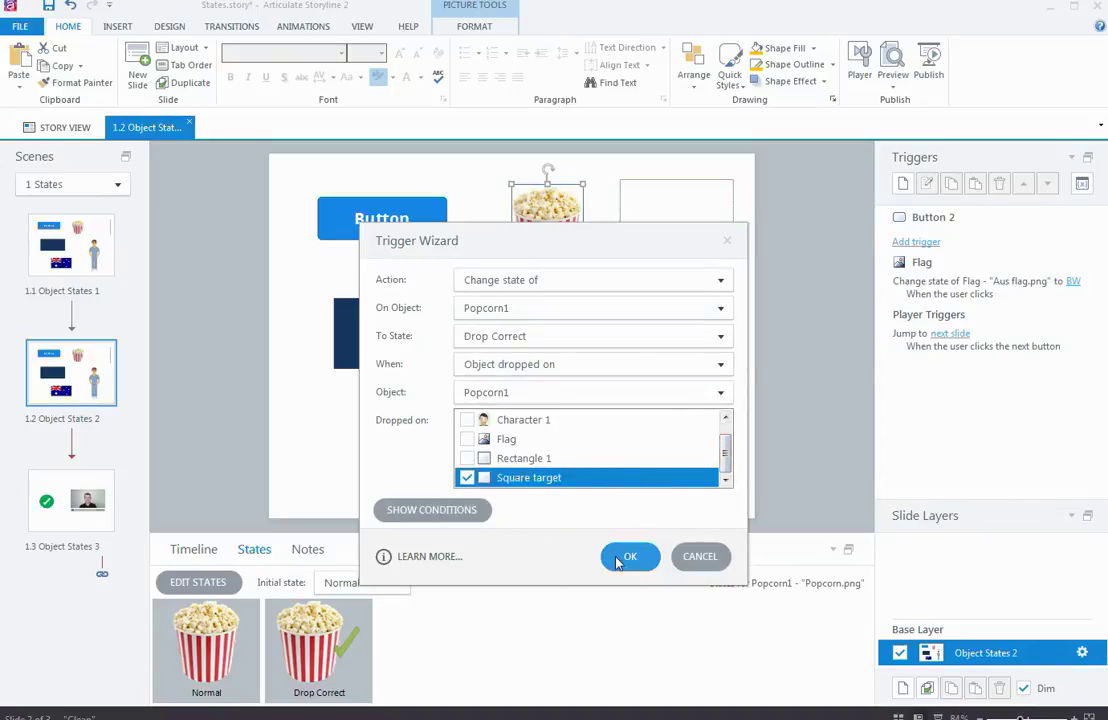
# Preview the slide and test the popcorn's Drop Correct state by moving the bucket onto the square target
pyautogui.click(893, 78)
pyautogui.click(912, 100)
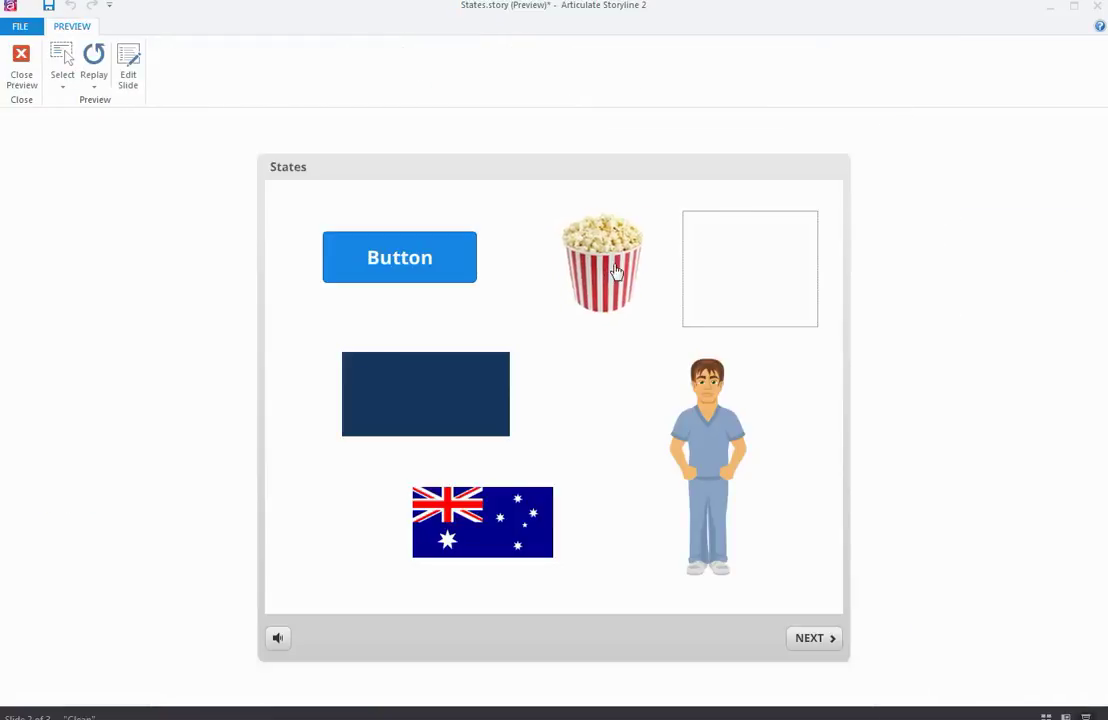
pyautogui.moveTo(616, 272); pyautogui.dragTo(746, 258)
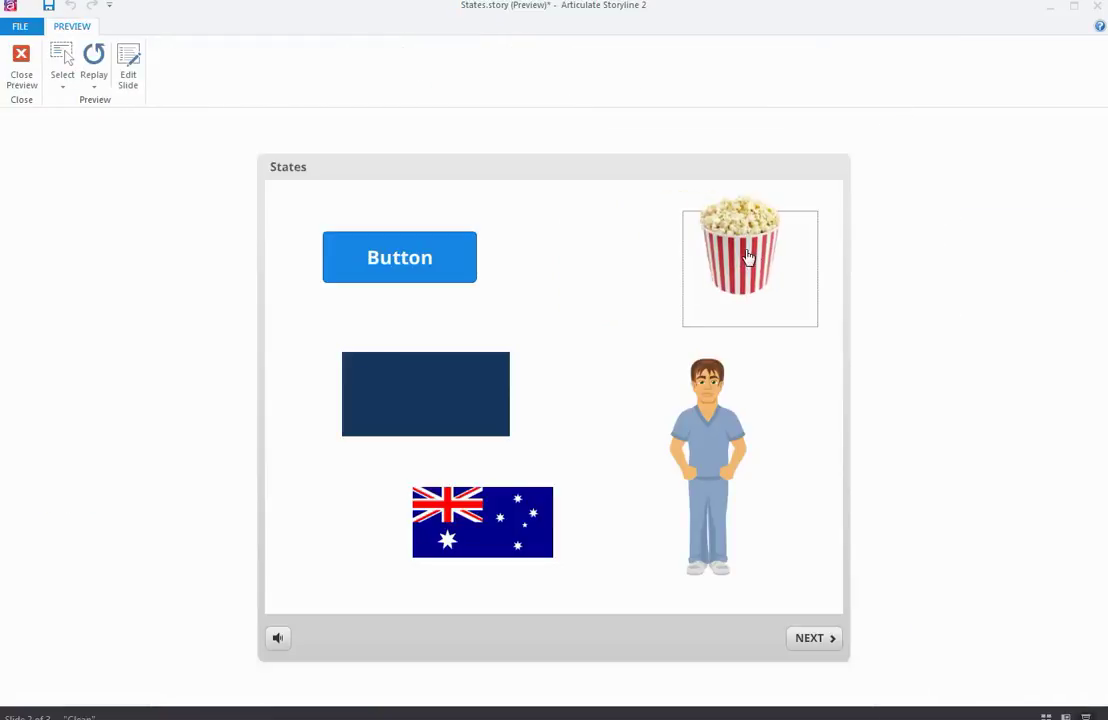